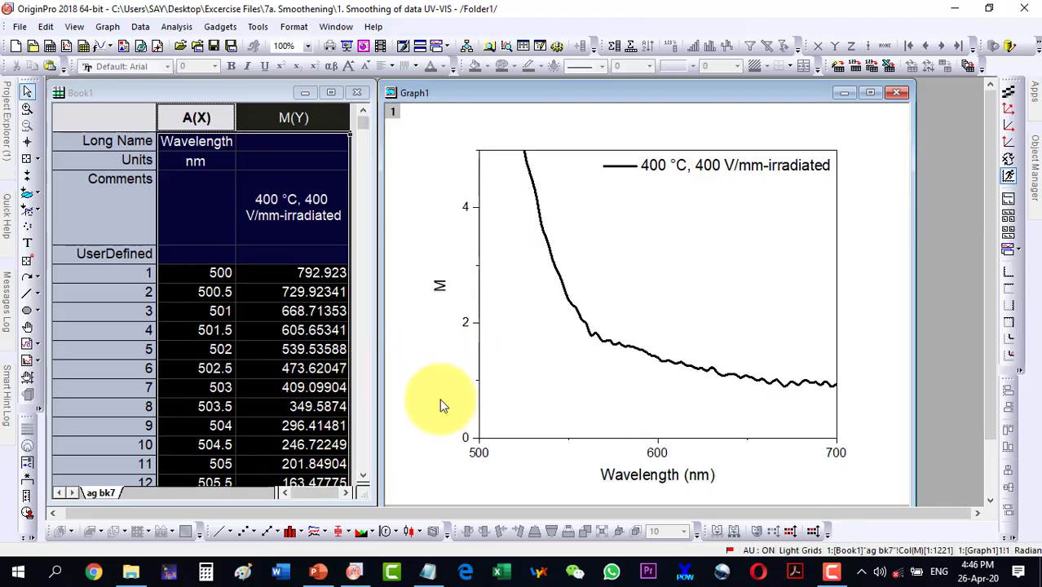
Inspect the Book1 Wavelength and M(Y) columns, then select the 400 °C spectrum curve in Graph1.
click(218, 91)
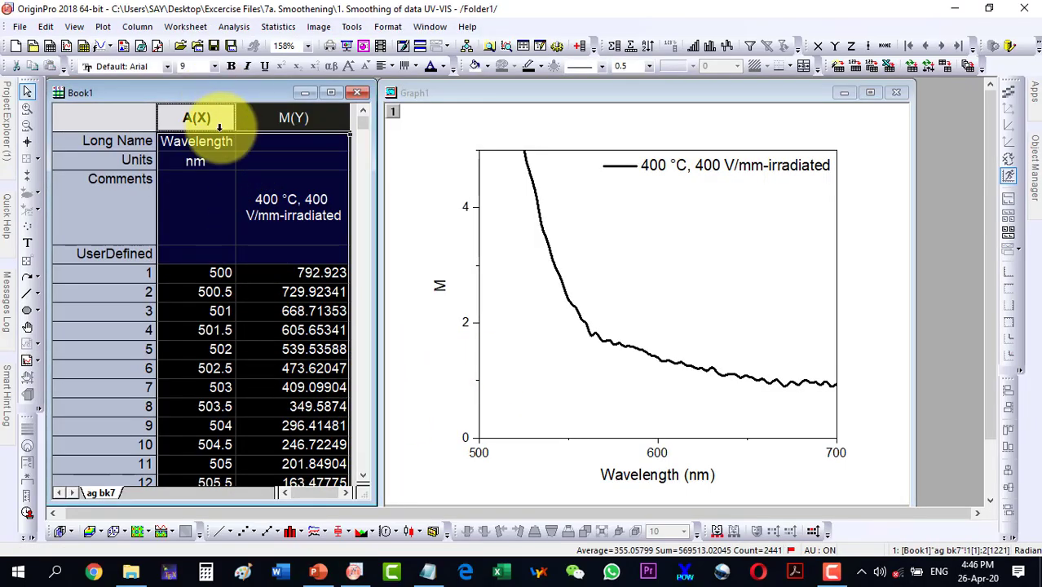
click(210, 186)
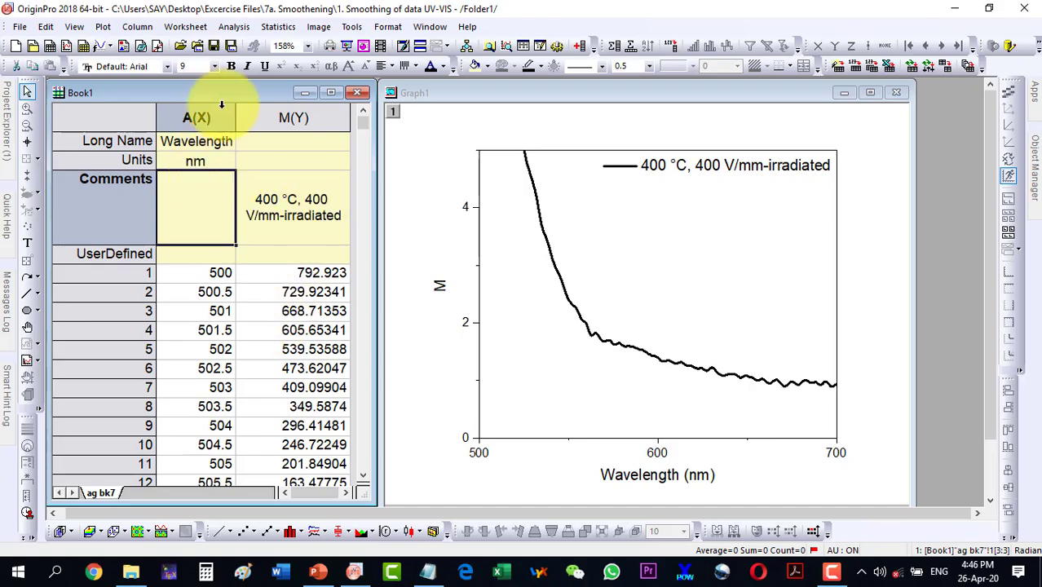
click(278, 115)
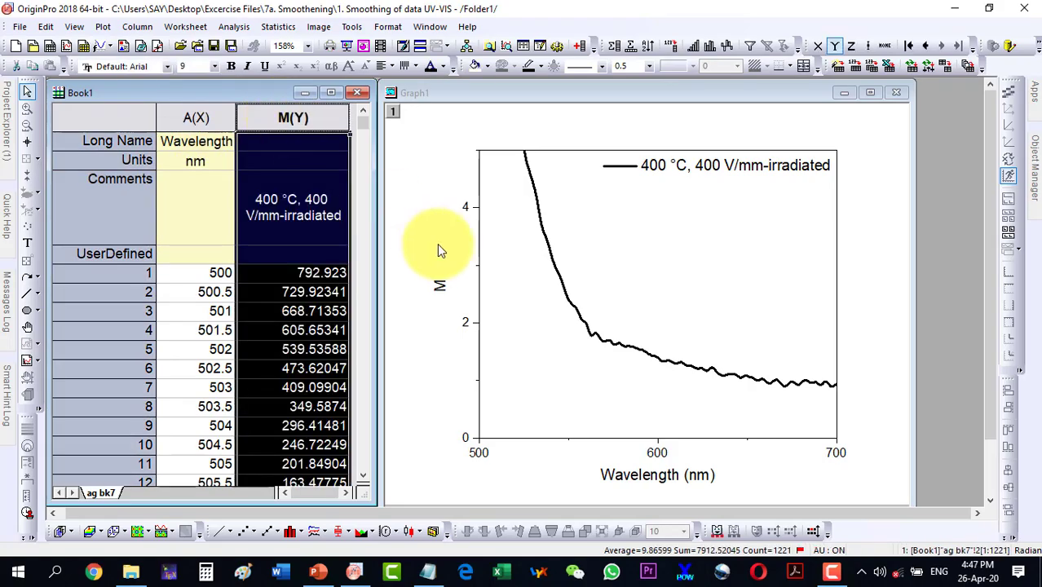
click(628, 353)
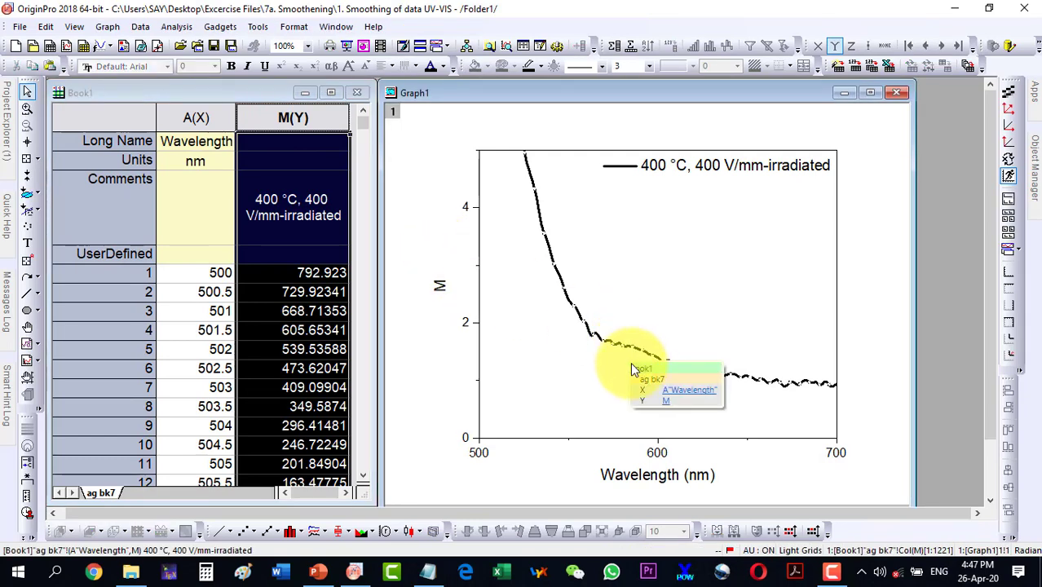
click(570, 337)
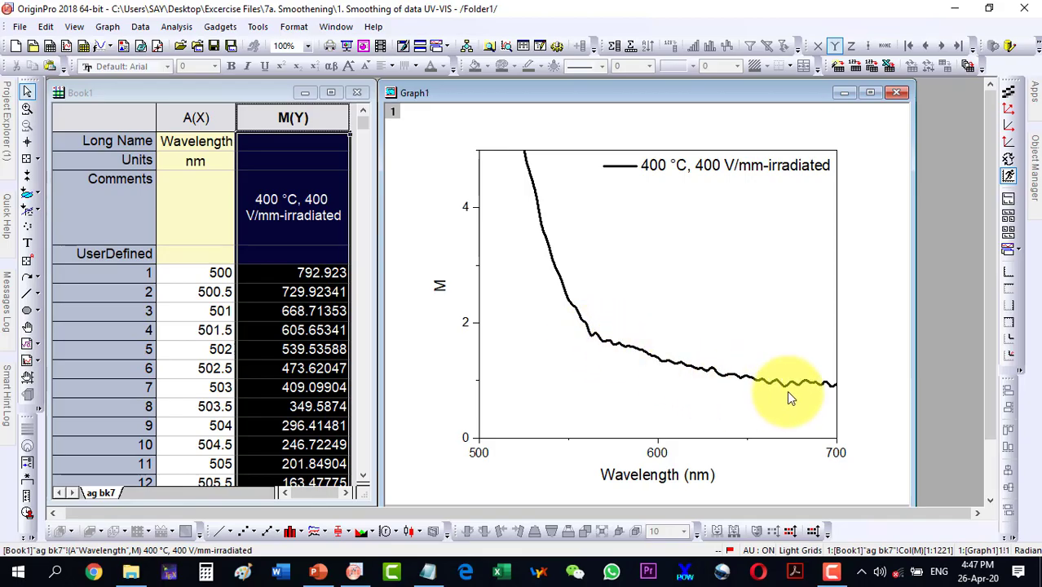
click(734, 375)
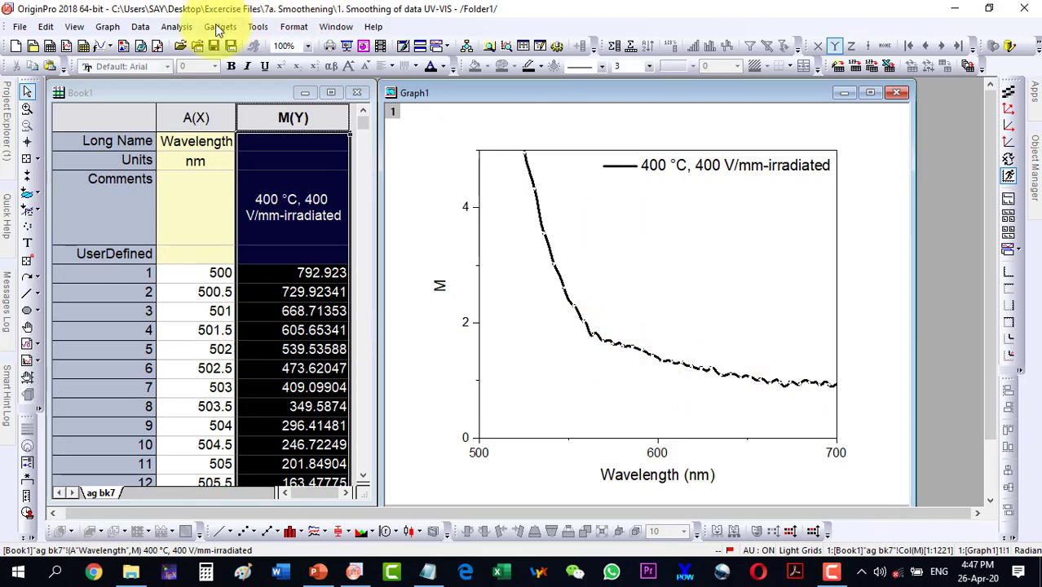
Open the Smooth dialog via Analysis > Signal Processing > Smooth > Open Dialog for the spectrum curve.
click(171, 28)
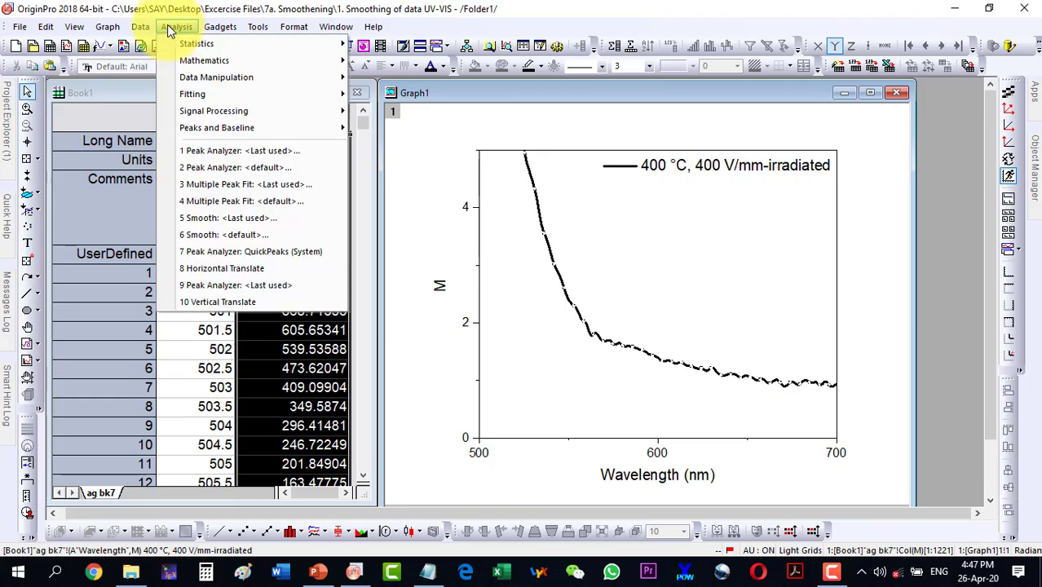
mouse_move(181, 114)
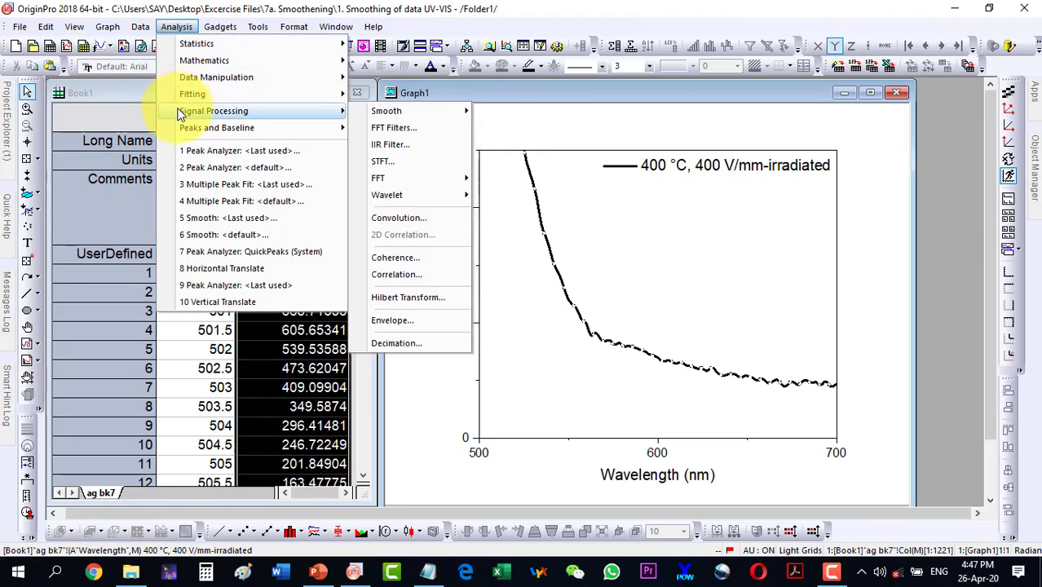
mouse_move(375, 111)
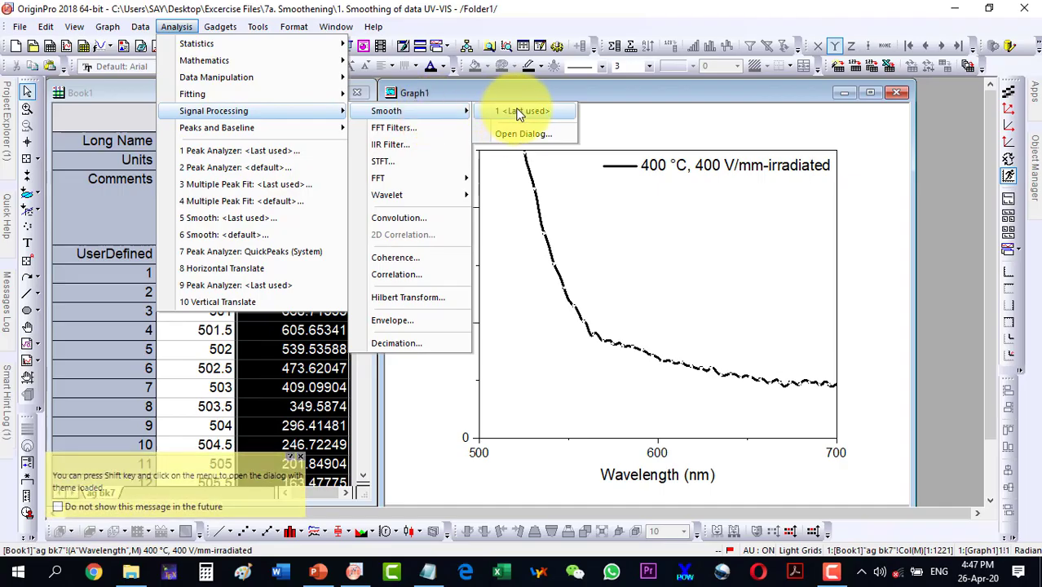
click(507, 135)
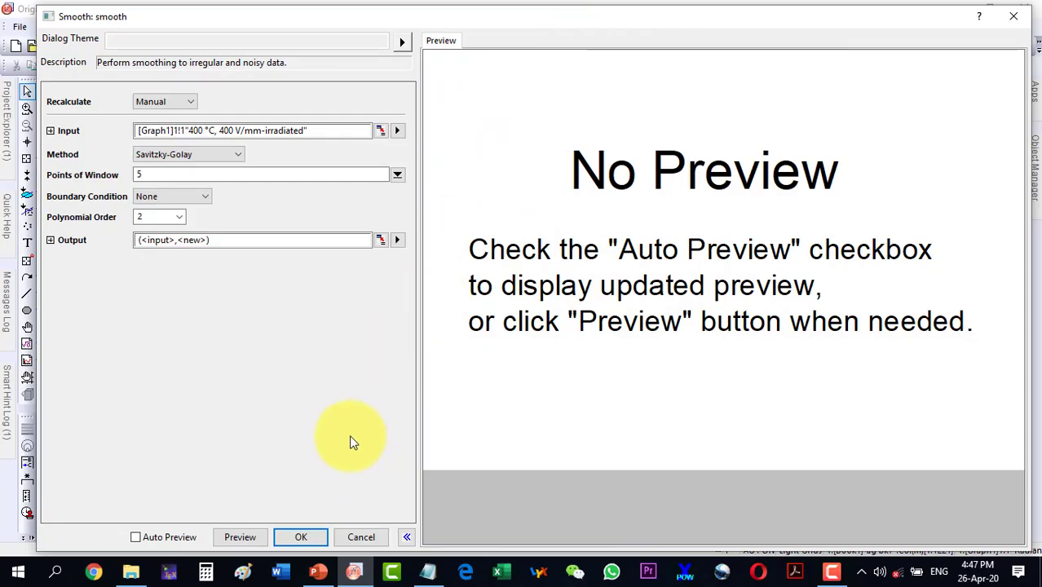
Turn on Auto Preview to see the red Savitzky-Golay curve, comparing it against Graph1.
click(135, 539)
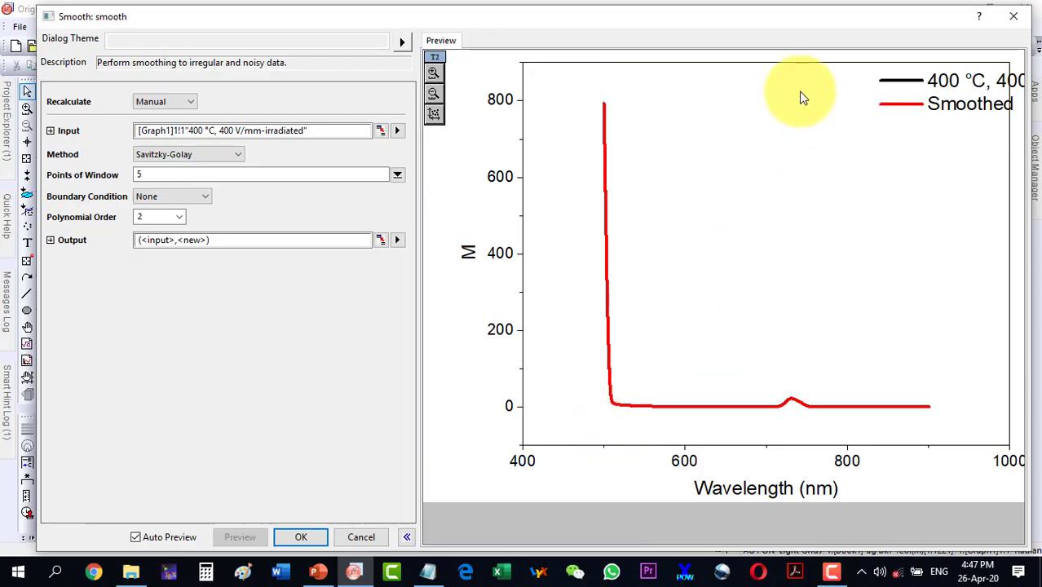
drag(869, 27, 269, 28)
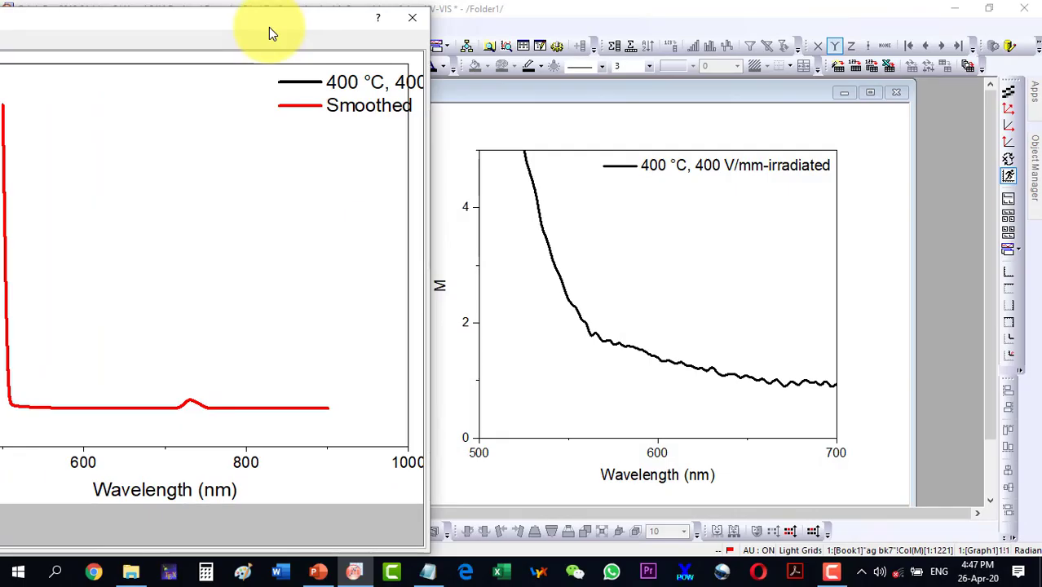
drag(268, 27, 846, 30)
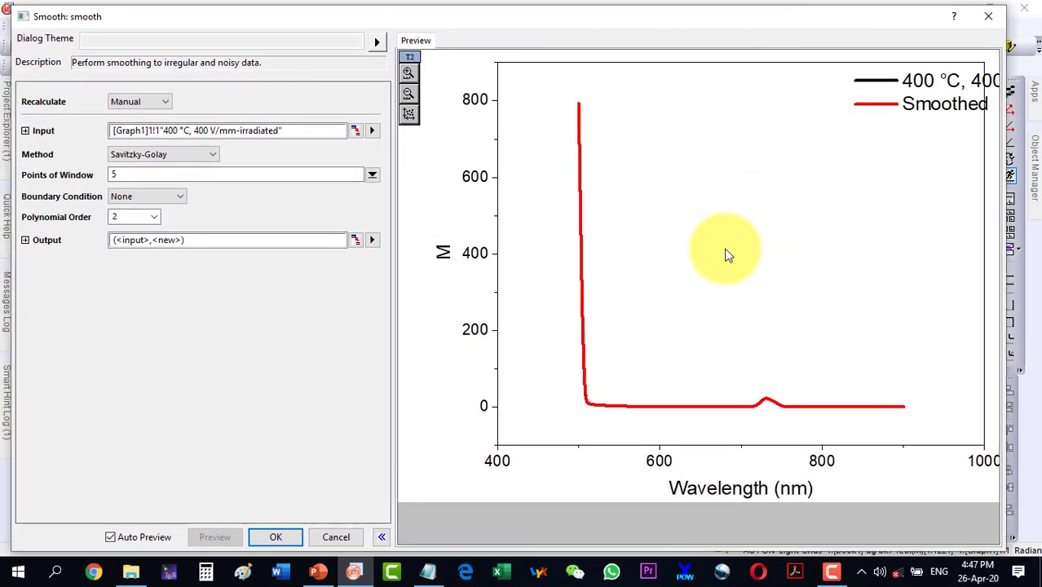
click(409, 73)
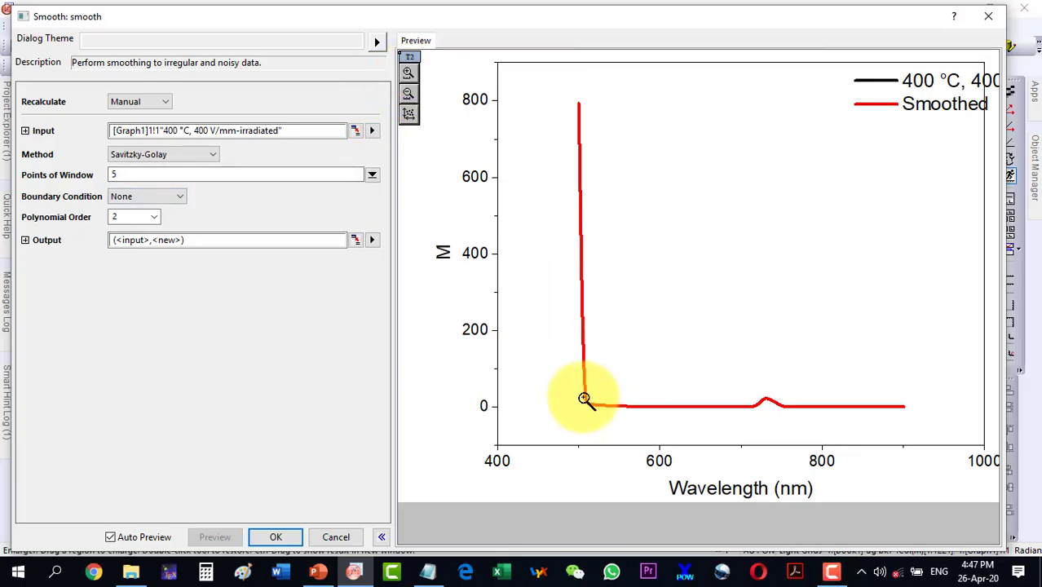
Zoom the smoothing preview twice into the curve's bend near 500 nm.
drag(584, 400, 743, 420)
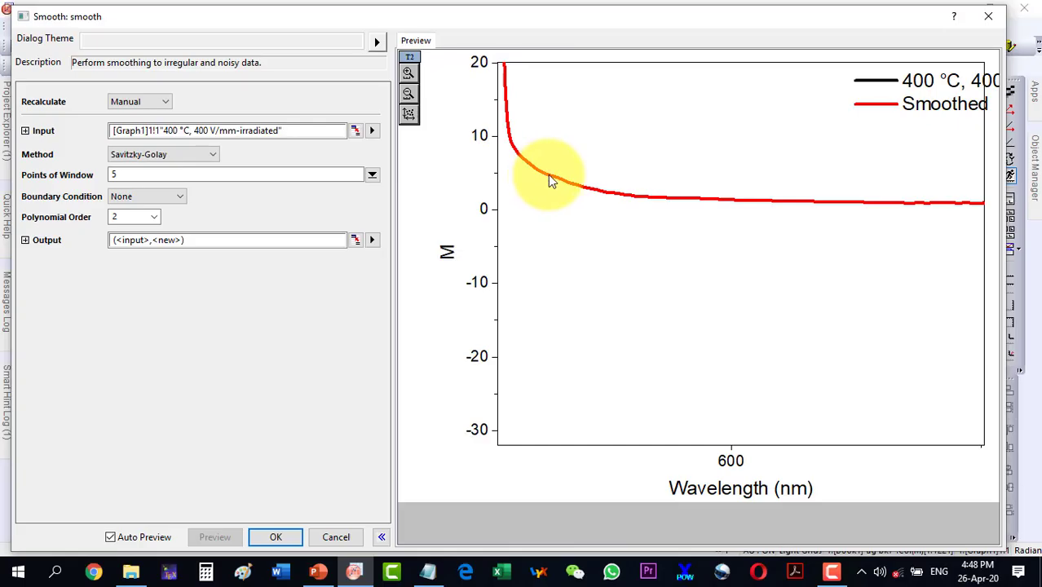
click(409, 73)
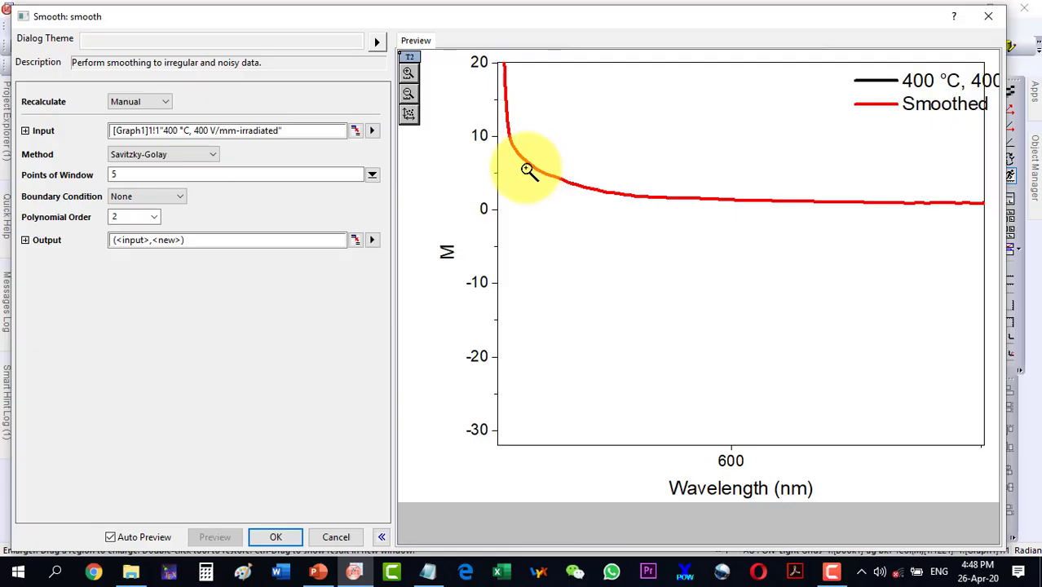
drag(527, 169, 985, 216)
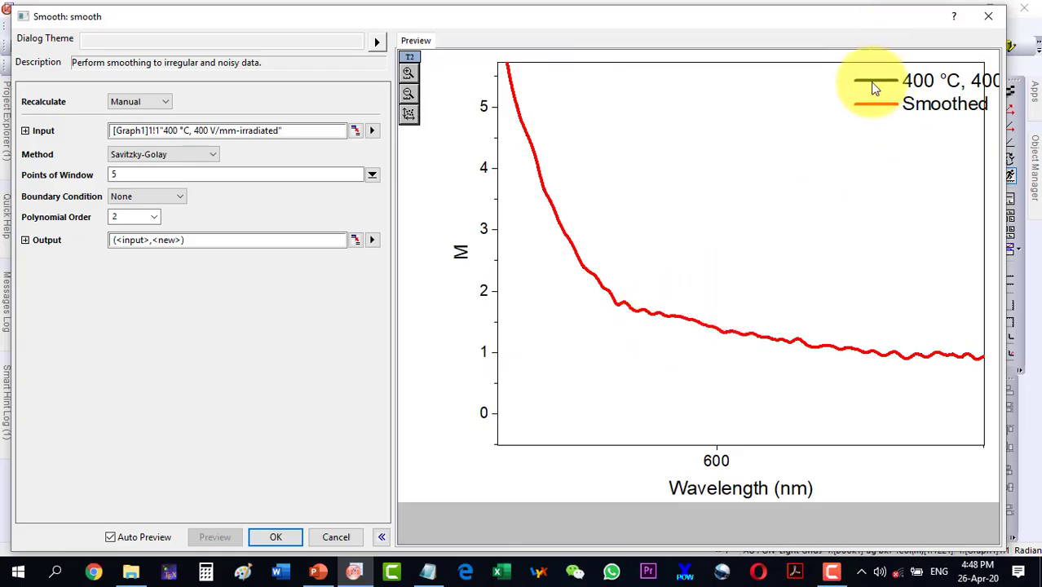
Move the preview legend left so its full Smoothed label is visible.
click(921, 104)
drag(892, 107, 776, 104)
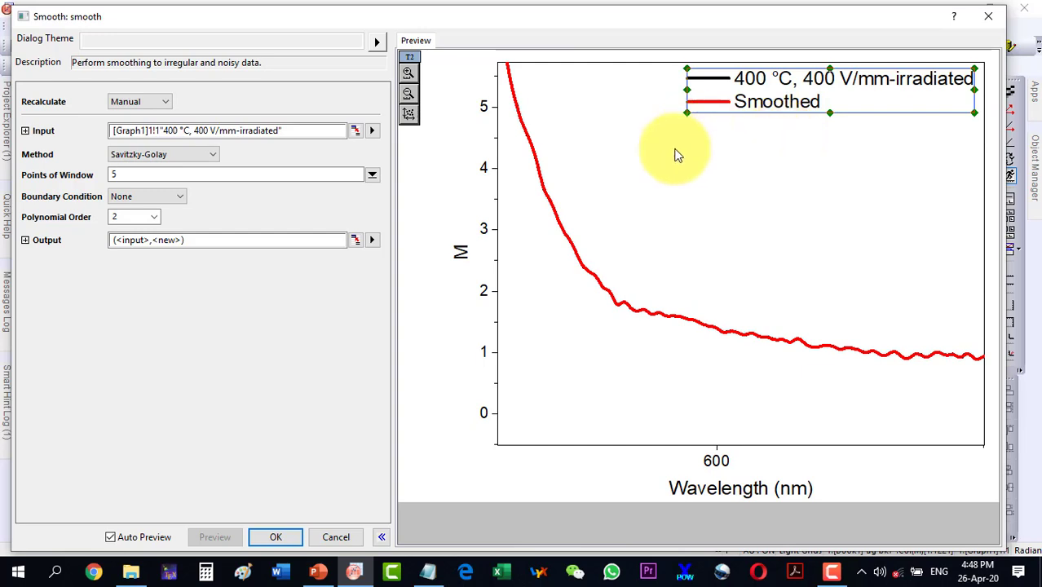
click(708, 80)
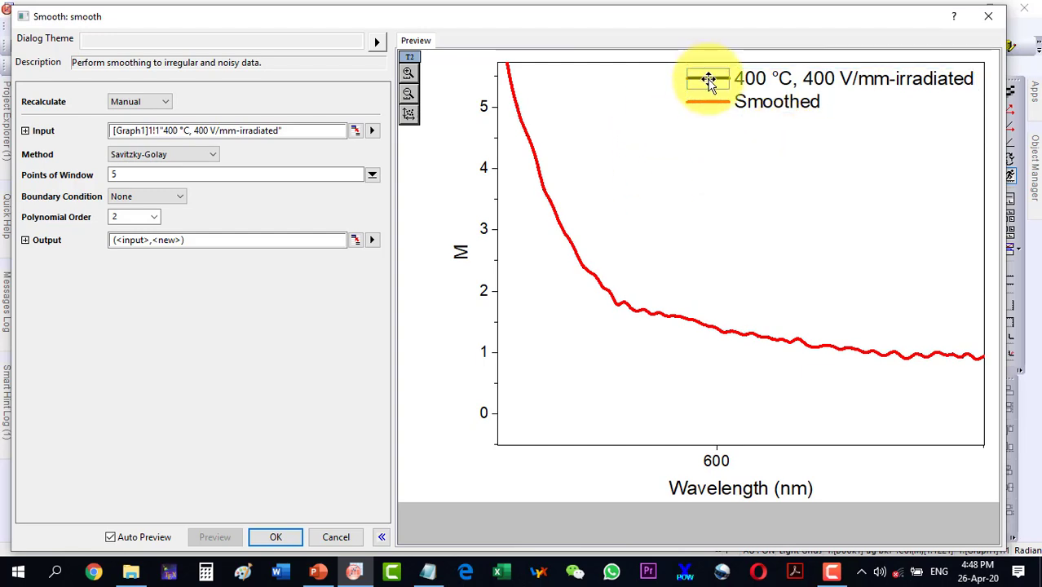
click(711, 84)
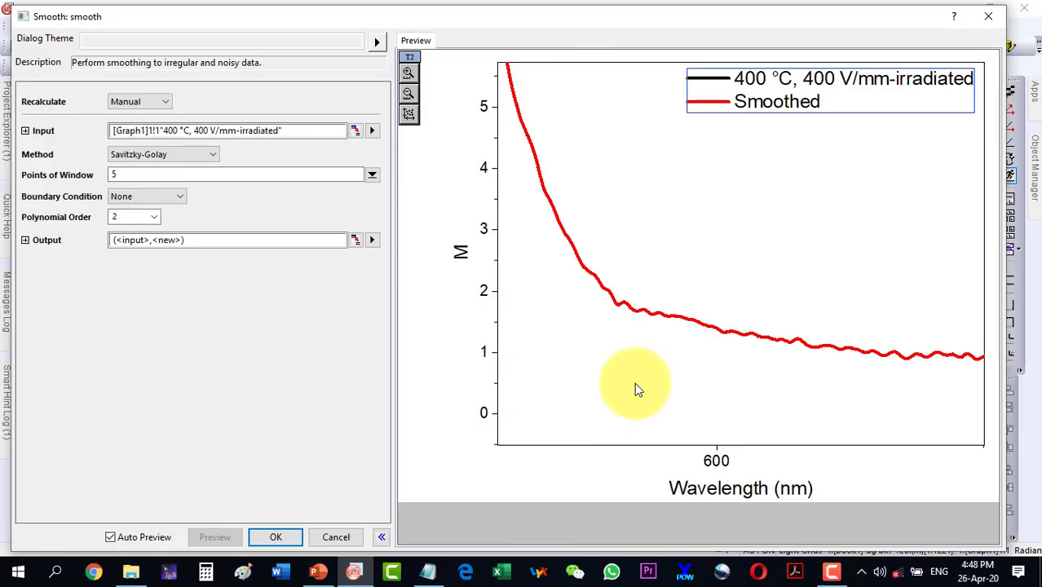
Choose Savitzky-Golay smoothing with Points of Window 5 and Polynomial Order 2.
click(623, 345)
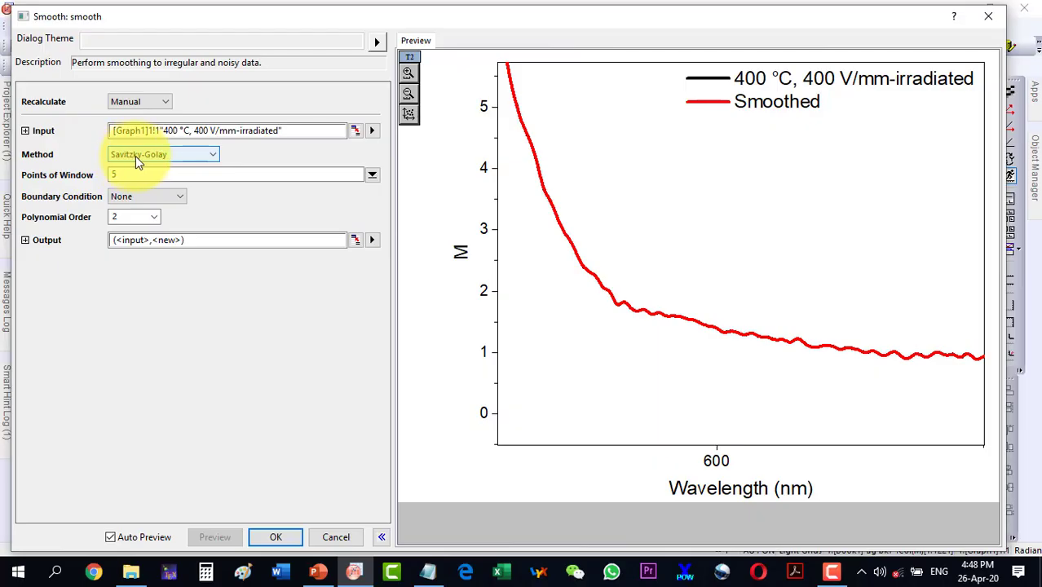
click(165, 158)
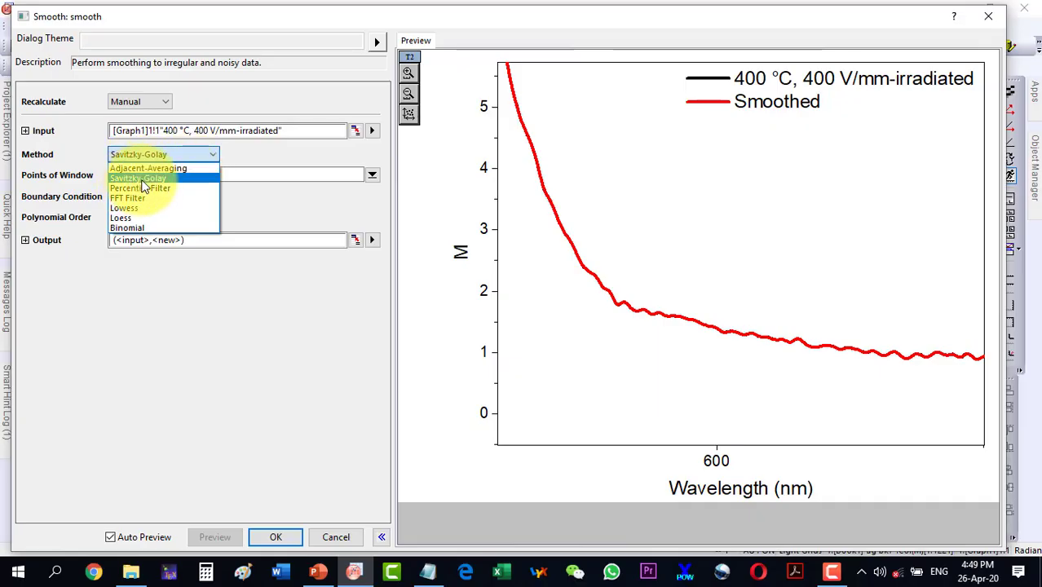
click(155, 177)
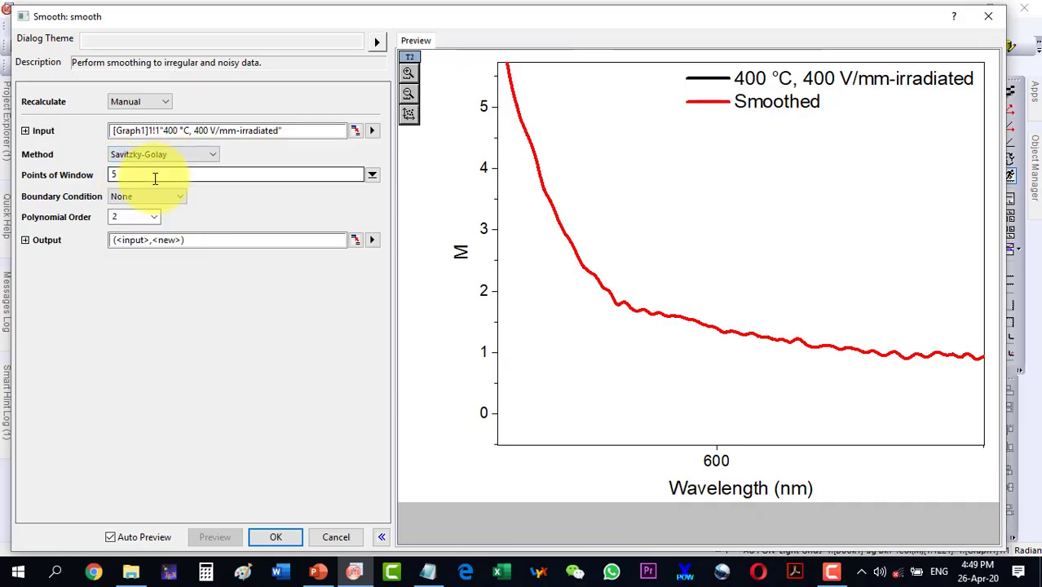
click(111, 176)
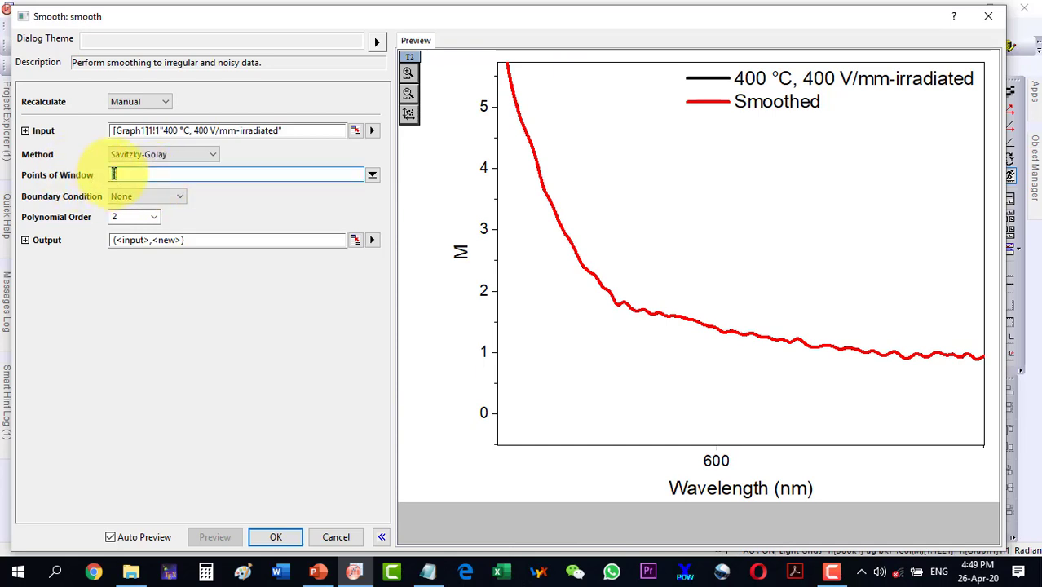
text(5)
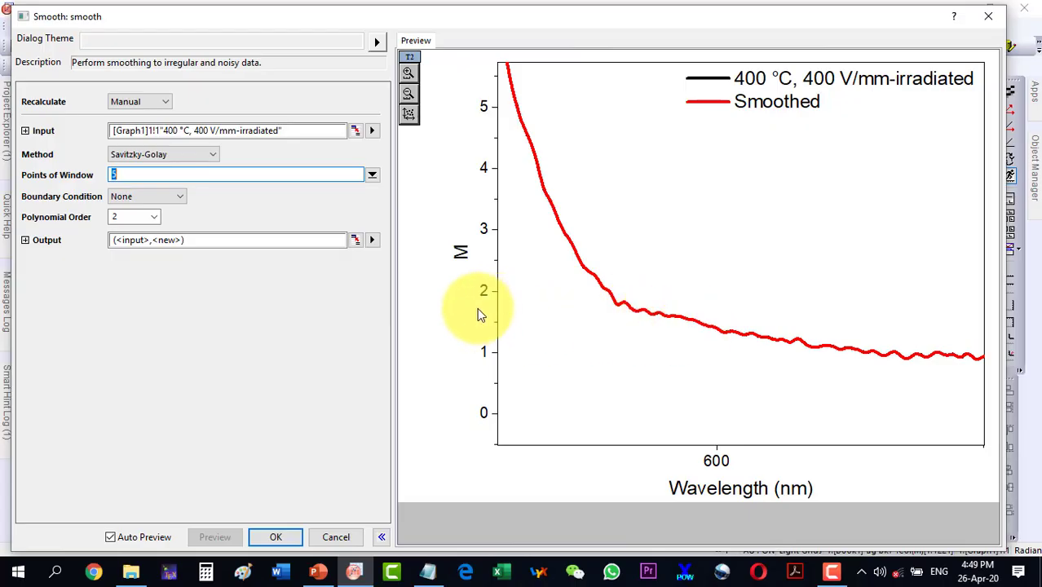
click(154, 218)
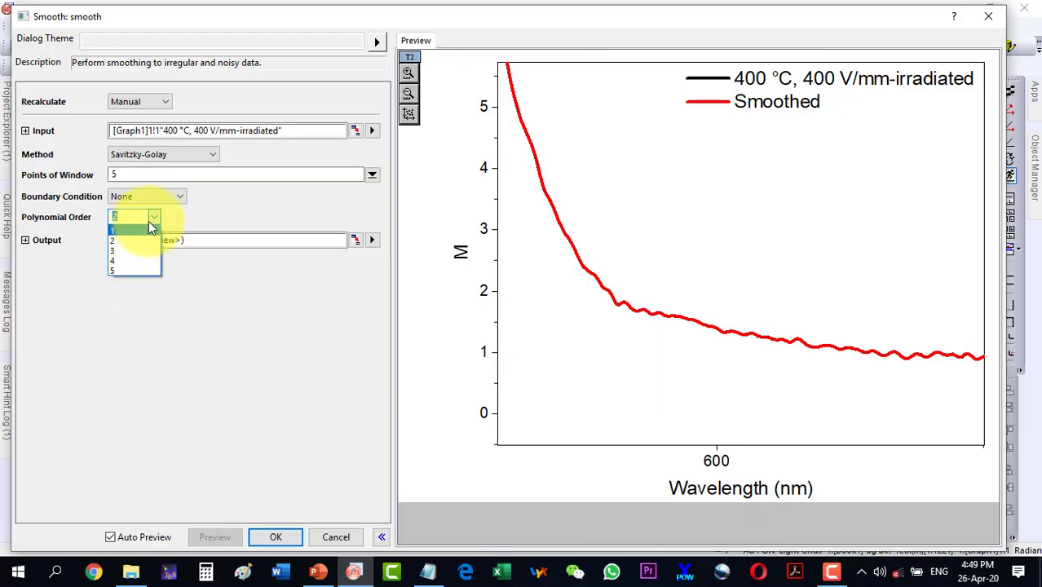
click(156, 218)
key(Tab)
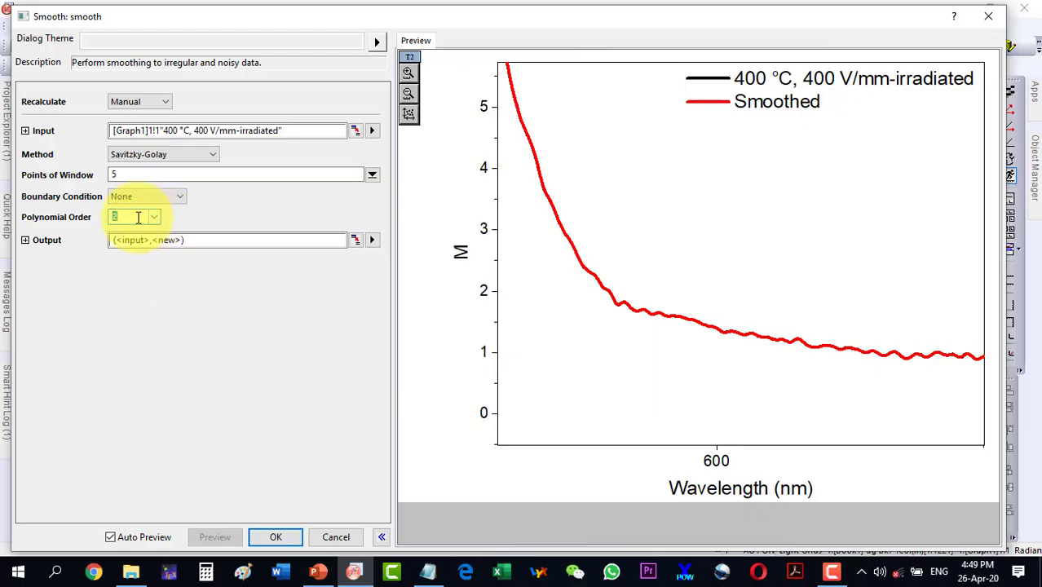
Raise Points of Window to 10, then 30, and compare the preview with the raw spectrum.
double_click(120, 176)
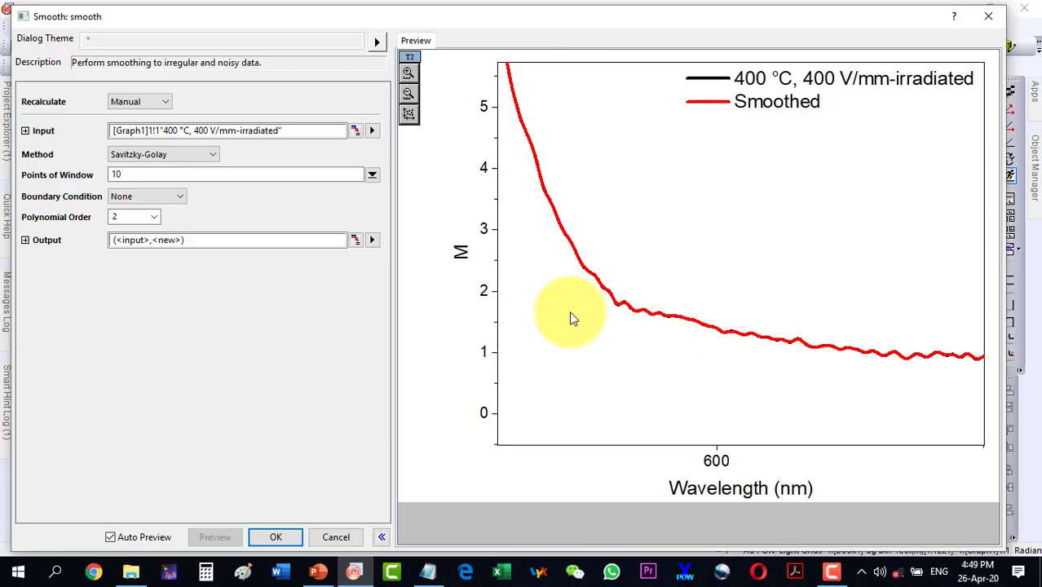
double_click(135, 173)
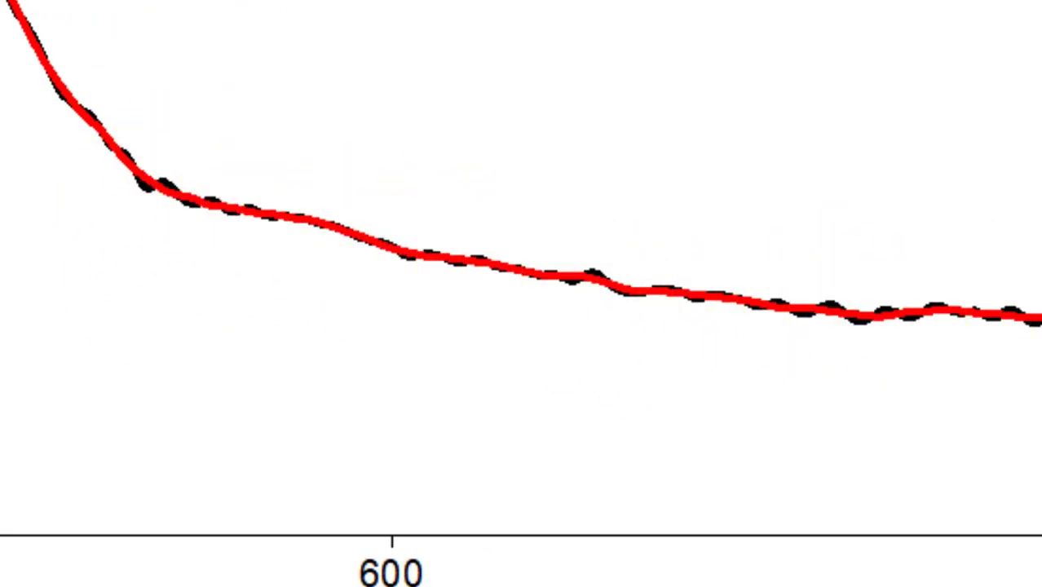
Set Points of Window to 40 and apply, adding the red '40 pts SG smooth of M' curve.
double_click(133, 173)
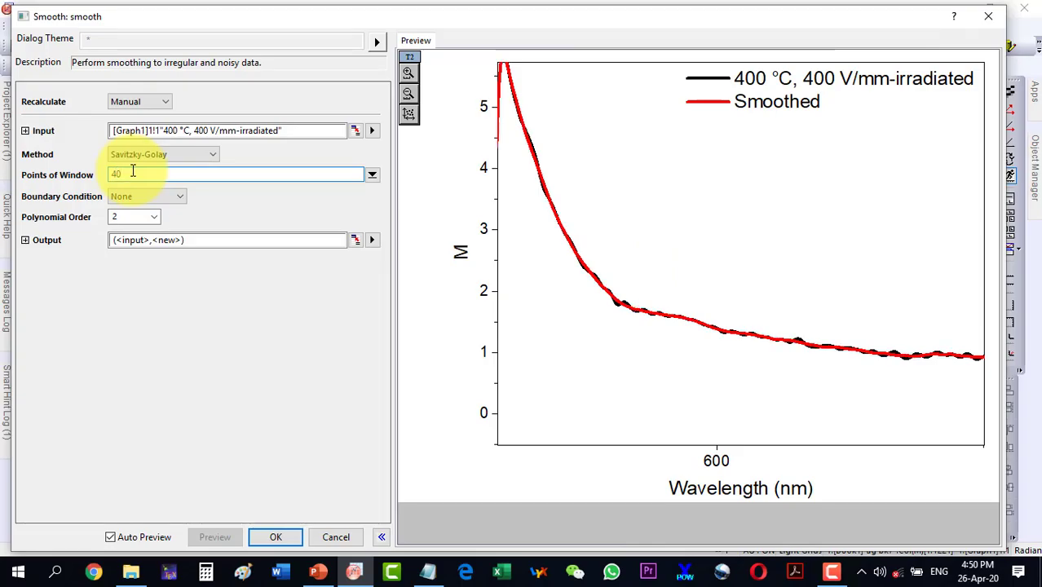
click(354, 365)
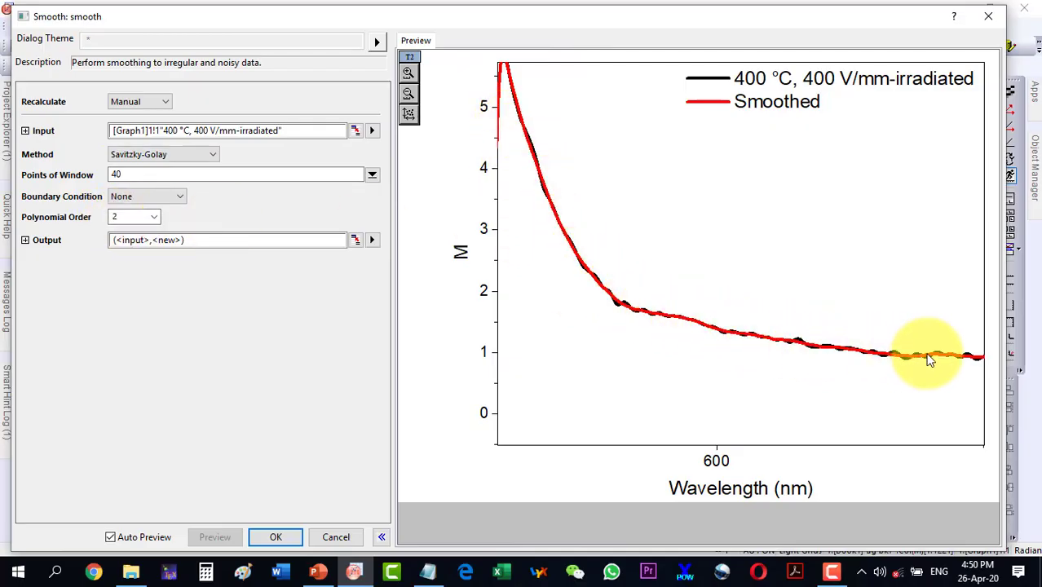
key(Return)
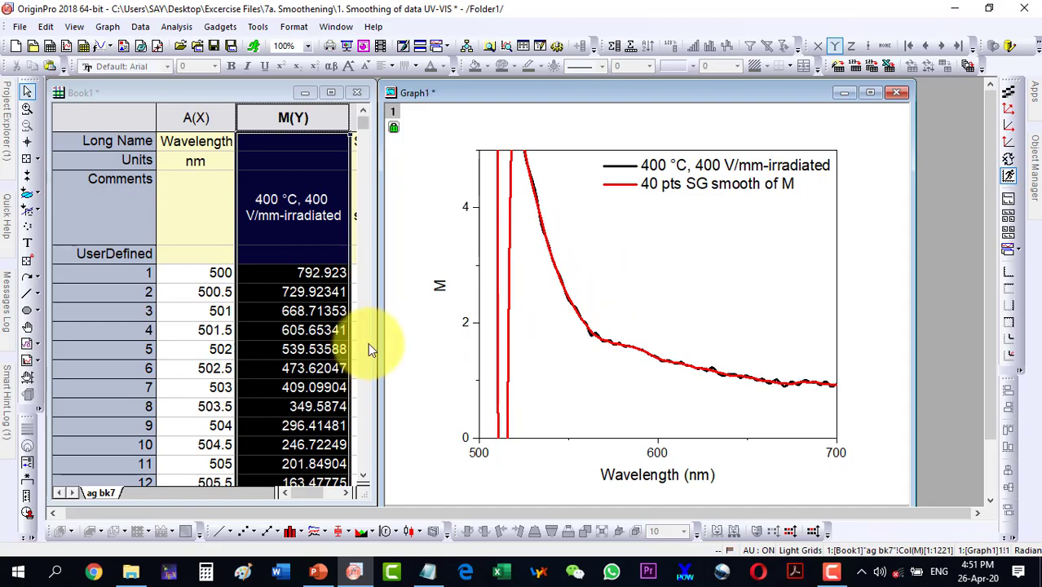
Plot Book1 columns A(X), M(Y) and B(Y) together as a new line graph.
drag(373, 348, 674, 345)
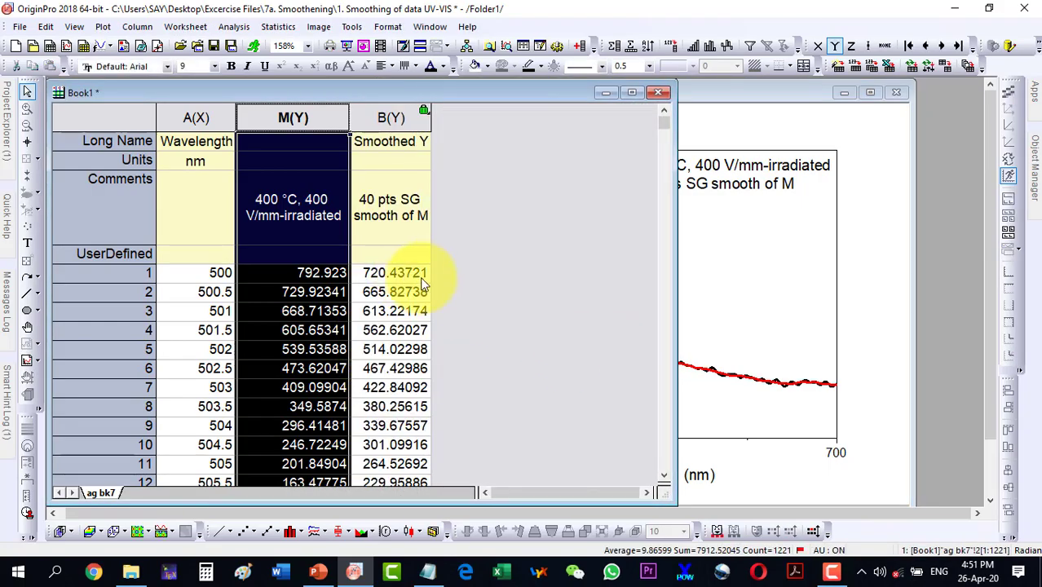
click(463, 267)
drag(196, 117, 383, 118)
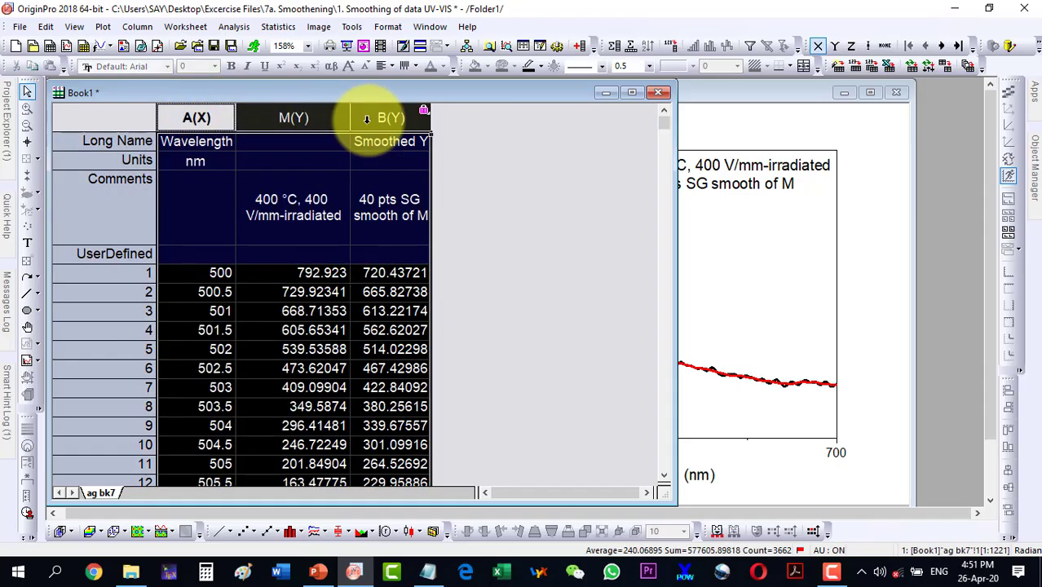
click(218, 530)
click(553, 104)
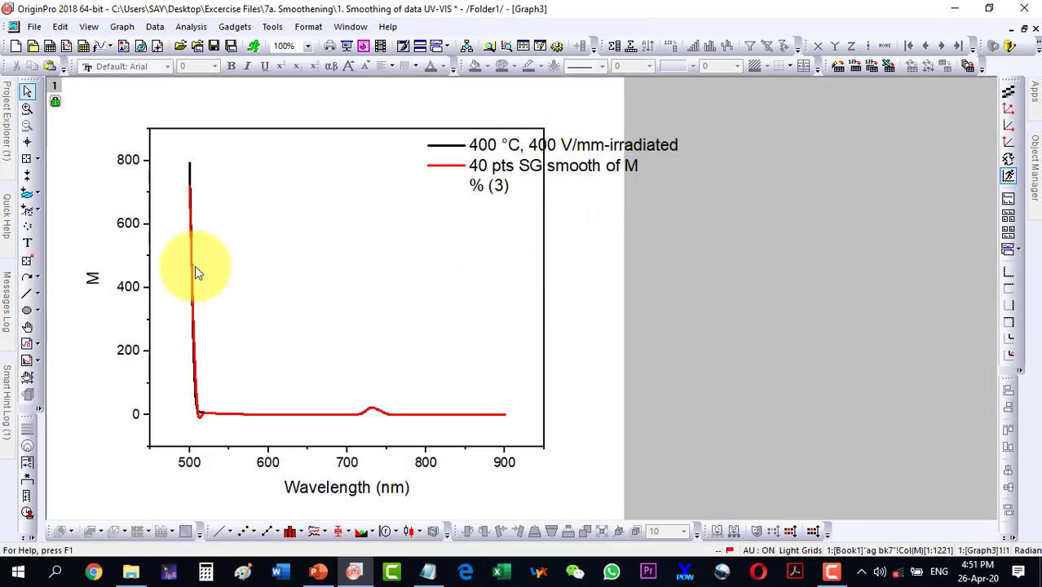
Zoom Graph3 twice into roughly 510–690 nm, rescaling M to 0–6.
click(27, 108)
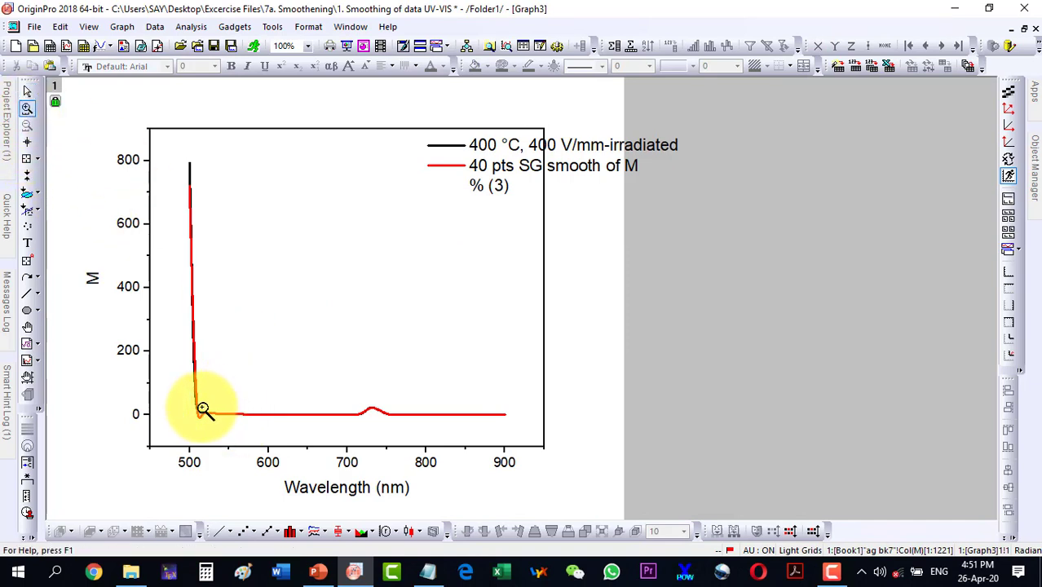
drag(196, 408, 349, 426)
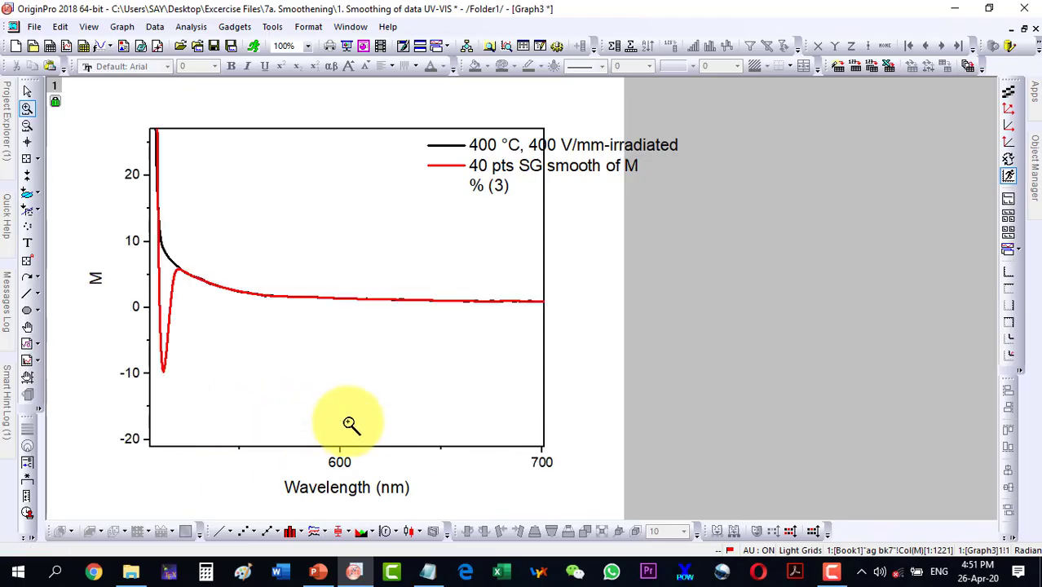
click(27, 111)
drag(181, 267, 525, 307)
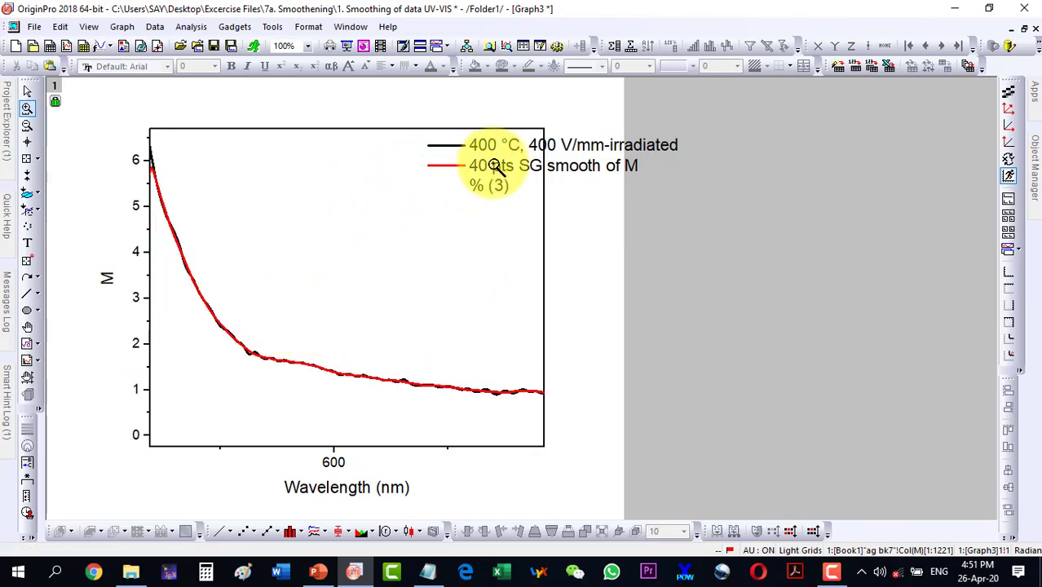
Shift the Graph3 legend slightly further left inside the plot.
click(31, 92)
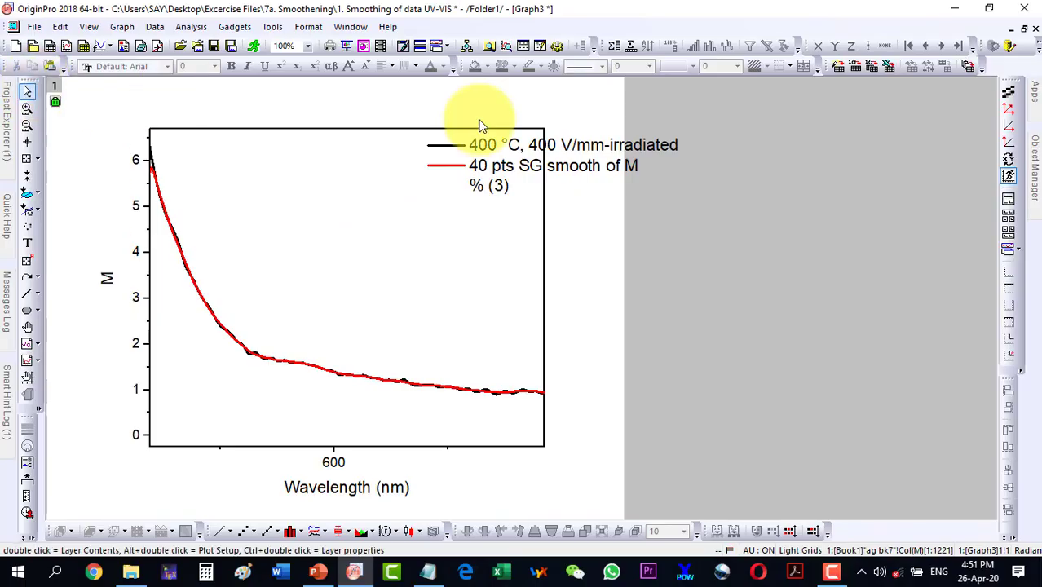
click(416, 175)
mouse_move(416, 174)
mouse_down()
mouse_move(384, 166)
mouse_move(400, 173)
mouse_up()
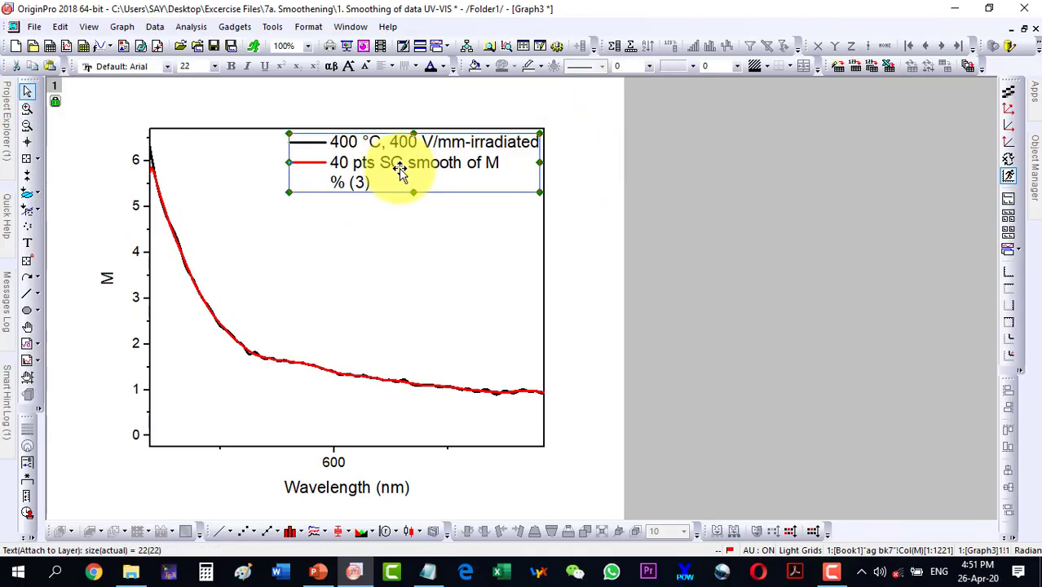
Delete the stray \l(3) %(3) line from the legend text, keeping the raw and smoothed entries.
double_click(347, 185)
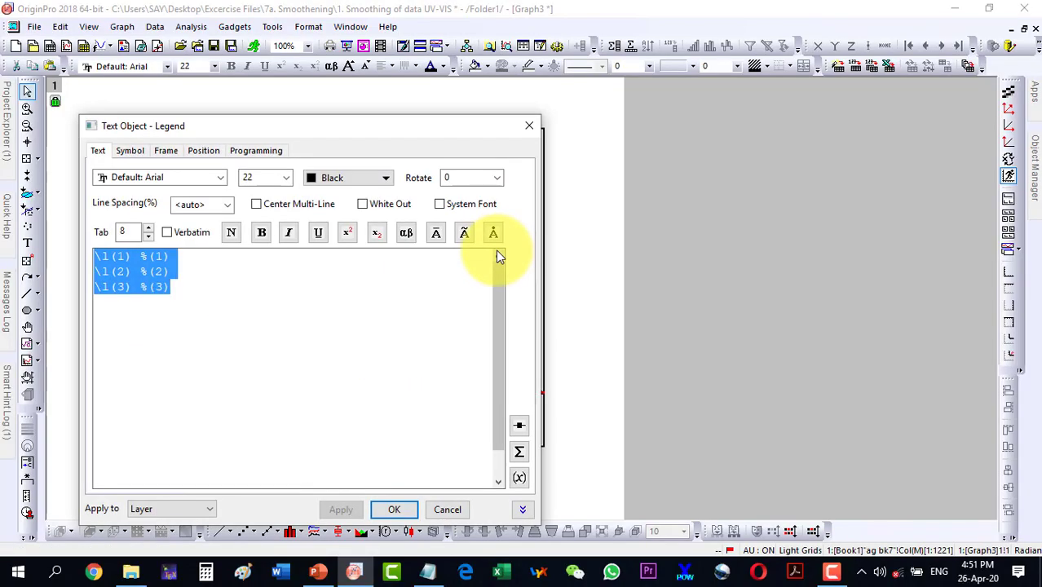
click(174, 273)
key(Delete)
key(Delete)
key(Delete)
key(Delete)
key(Delete)
key(Delete)
key(Delete)
key(Delete)
key(Delete)
key(Delete)
key(Delete)
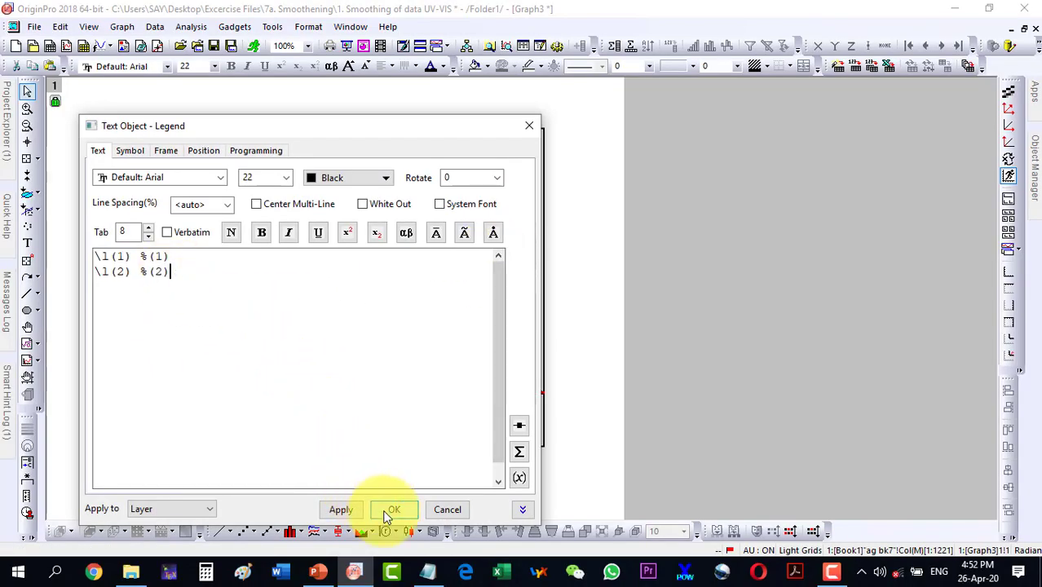
click(394, 508)
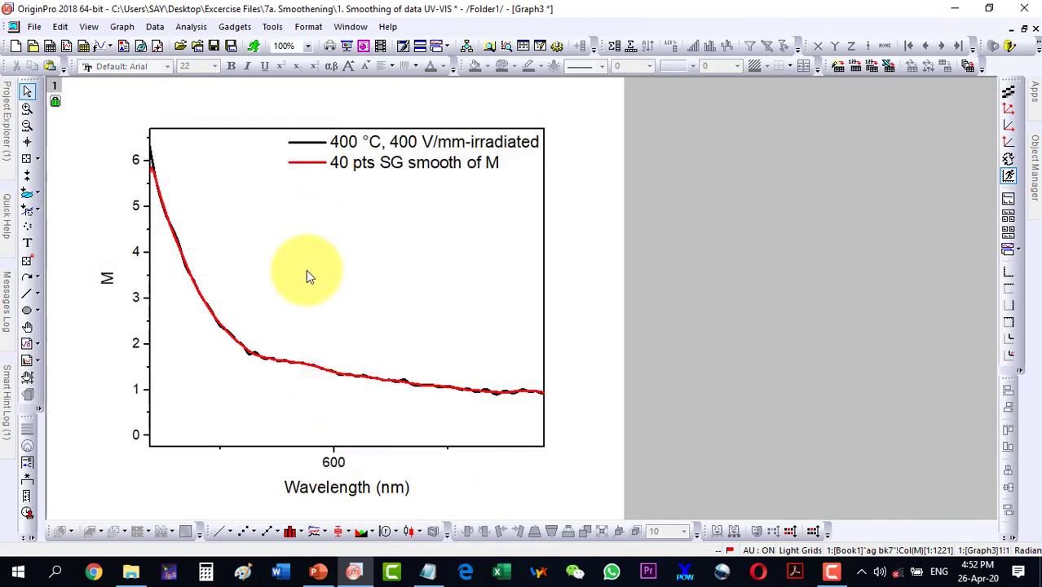
Give the plotted curves a line width of 10 in Plot Details.
double_click(308, 145)
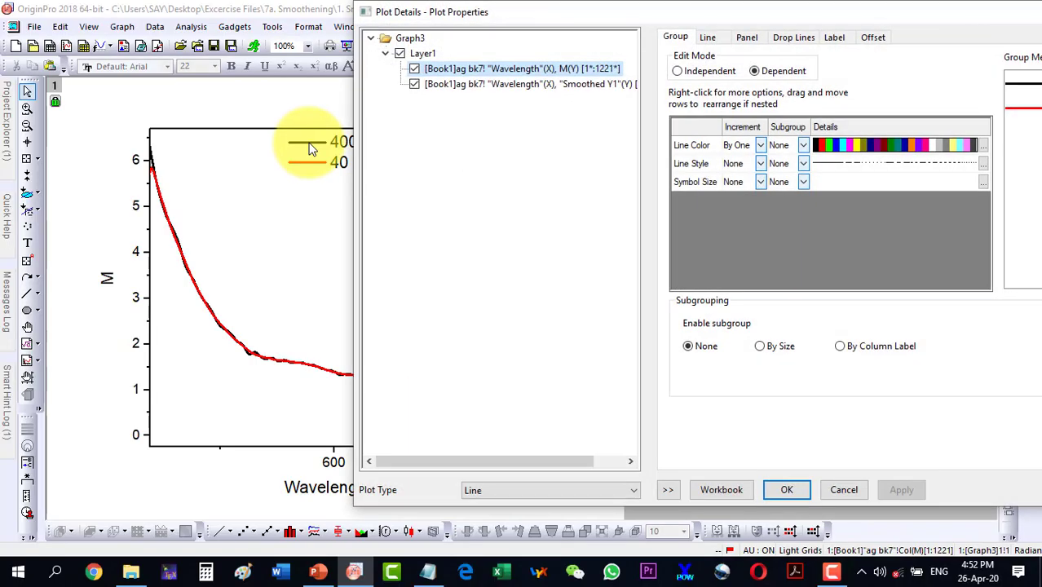
click(707, 37)
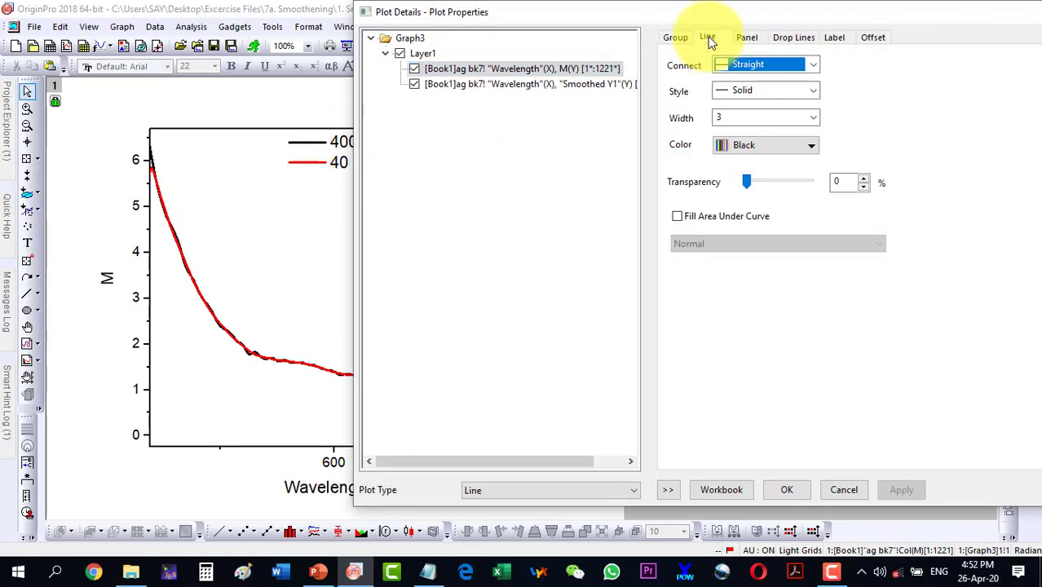
click(813, 119)
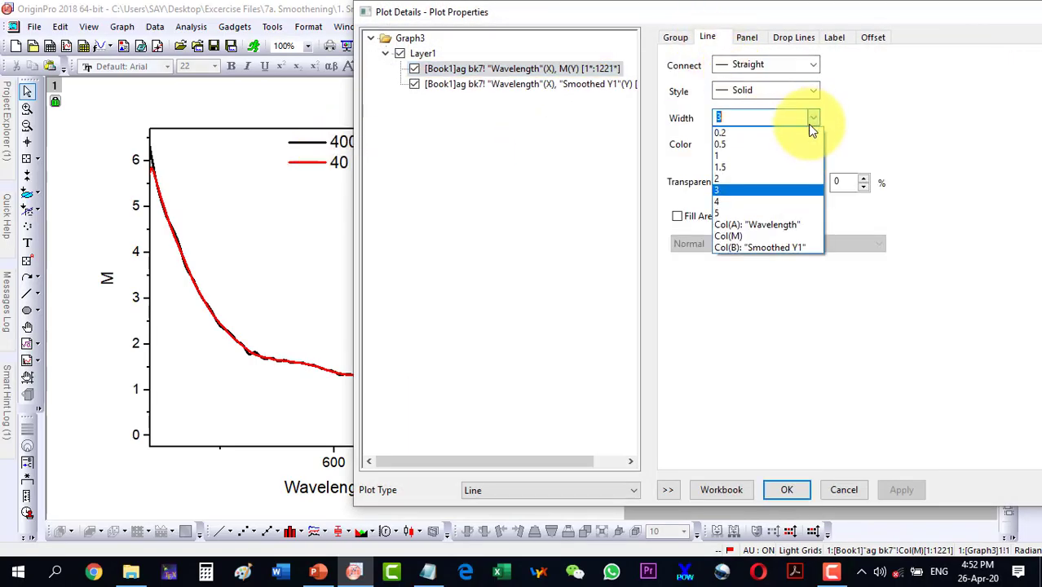
click(733, 116)
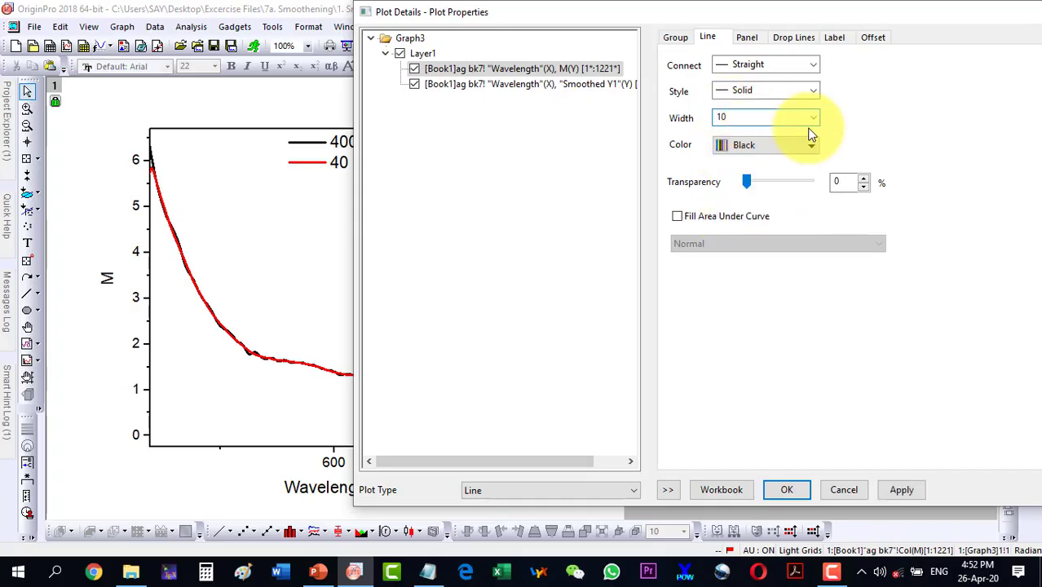
click(894, 492)
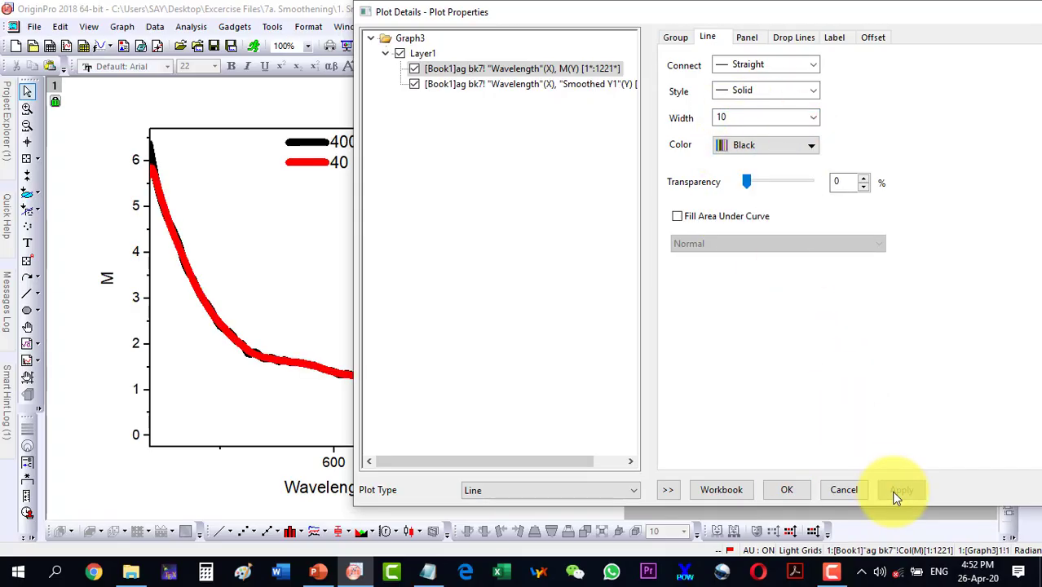
Switch to independent plot editing and give Smoothed Y1 a red width-3 line.
click(676, 39)
click(677, 75)
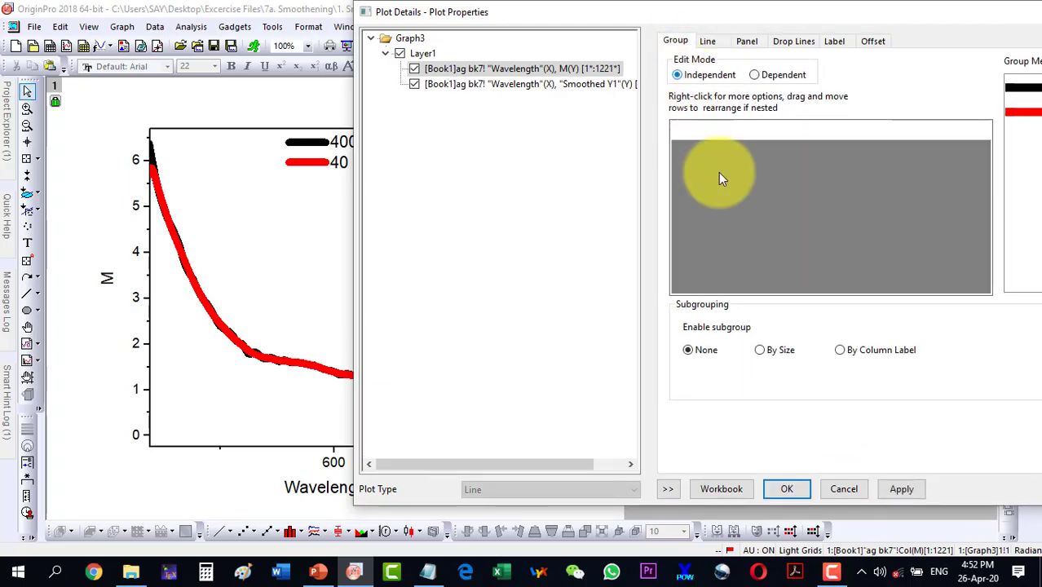
click(897, 491)
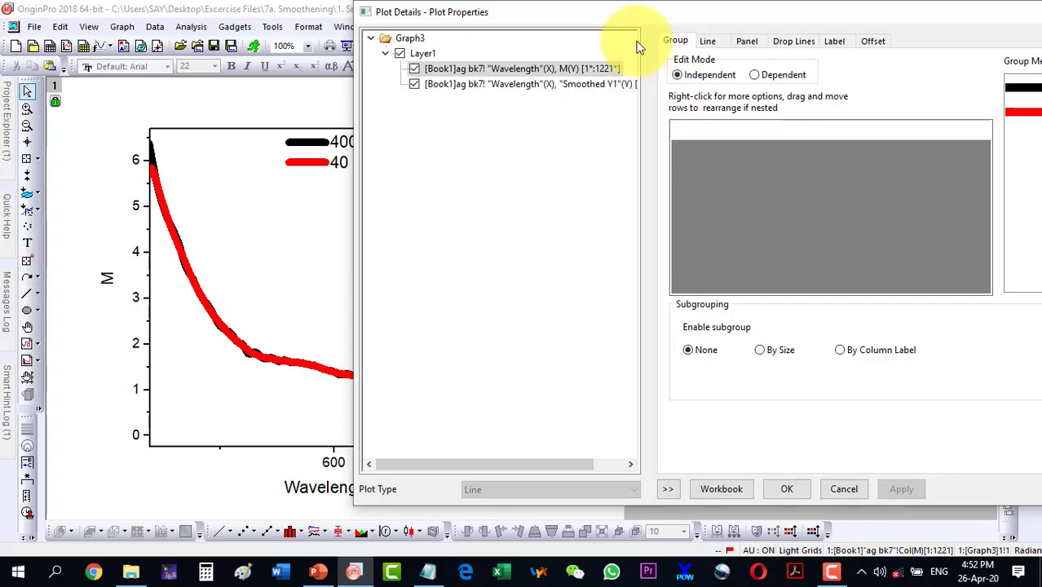
click(706, 42)
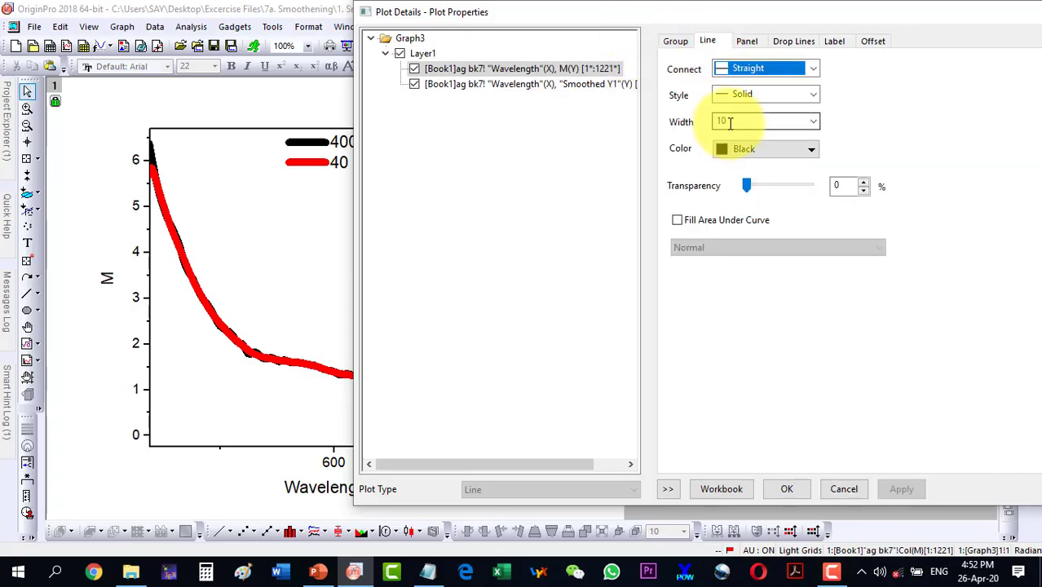
click(730, 122)
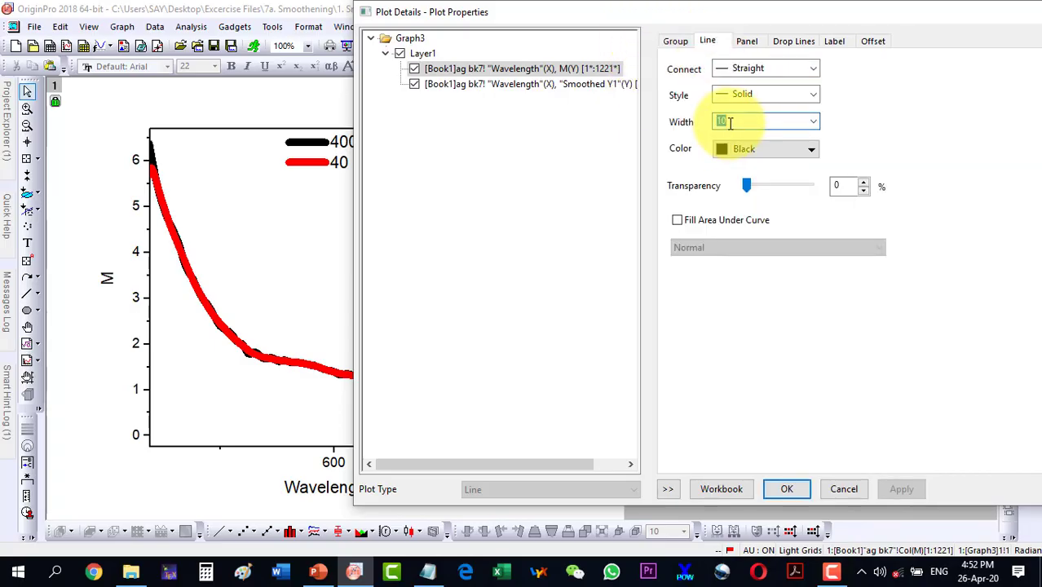
click(601, 85)
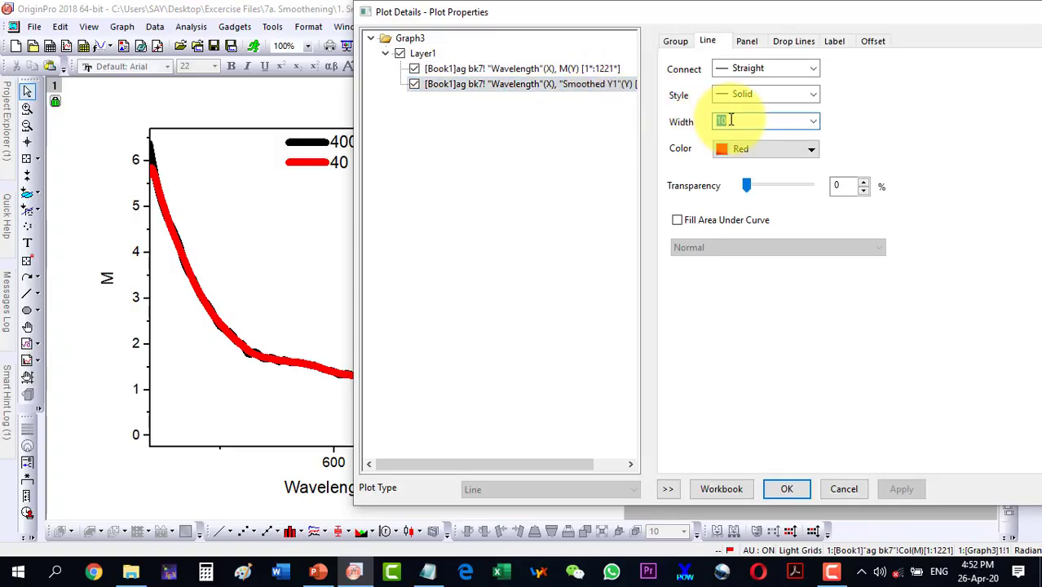
click(902, 490)
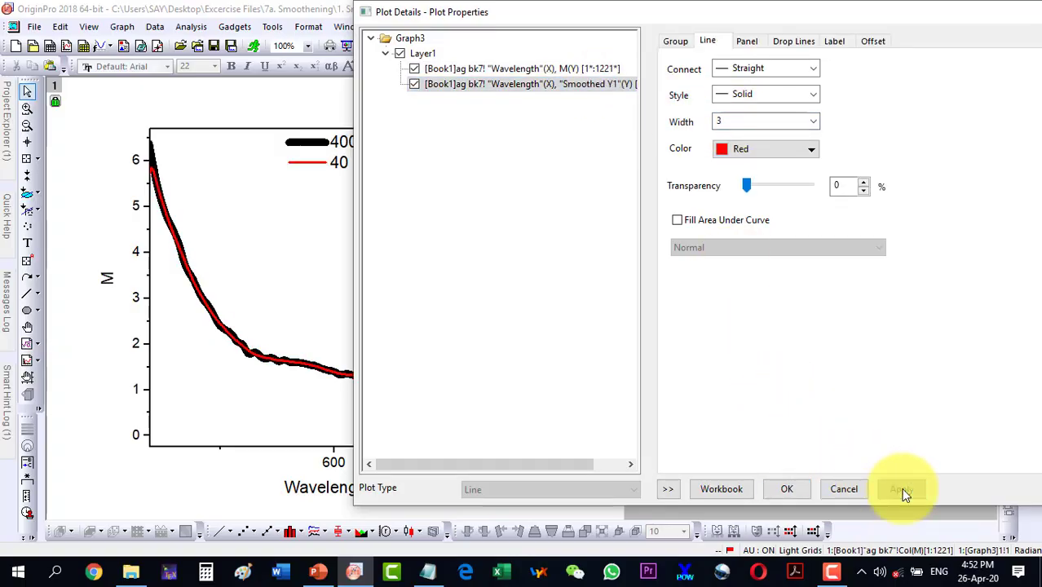
click(787, 489)
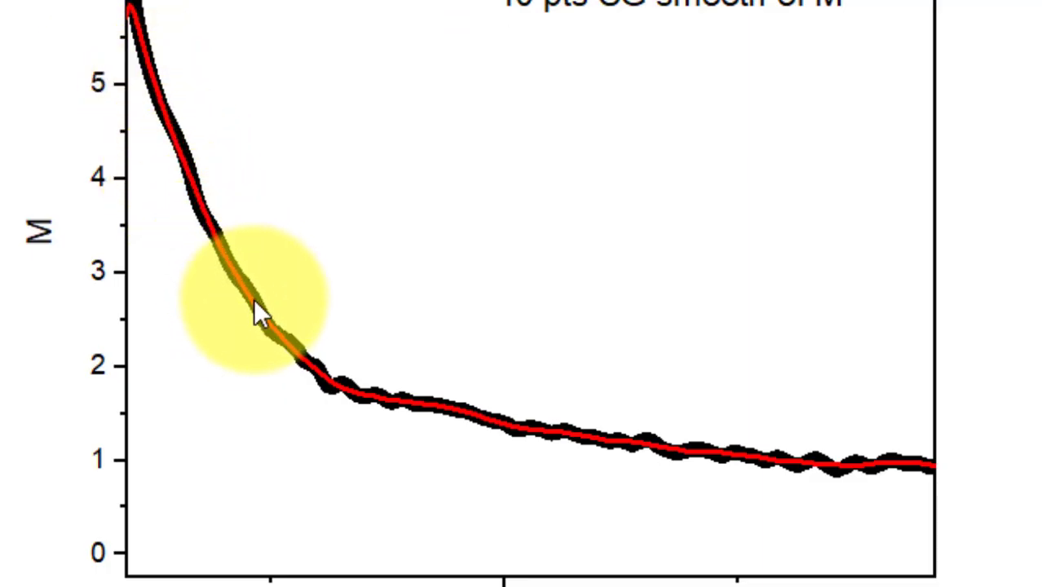
Select the smoothed UV-Vis curve to inspect it, then deselect it.
click(633, 443)
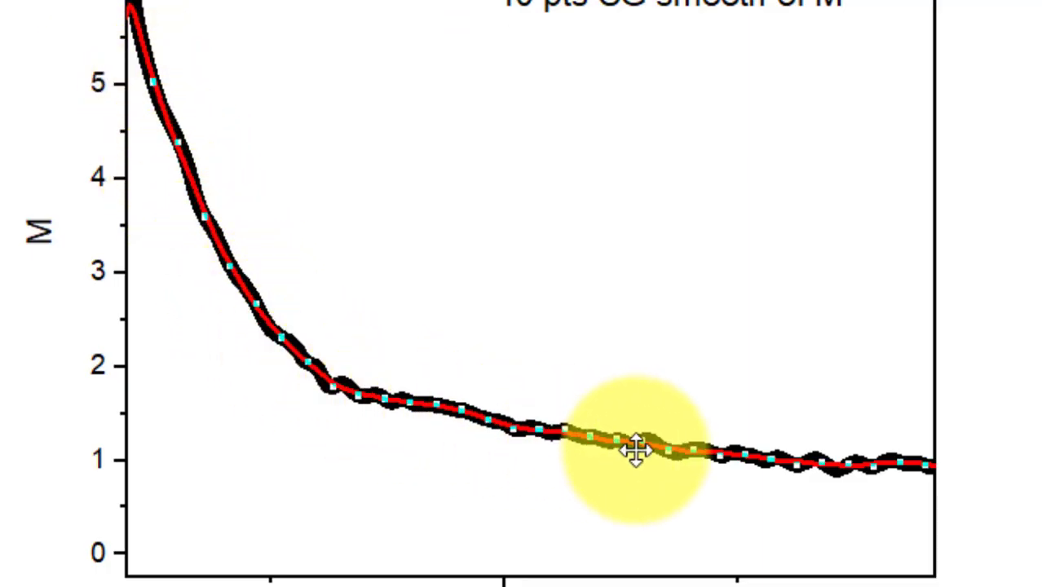
click(846, 500)
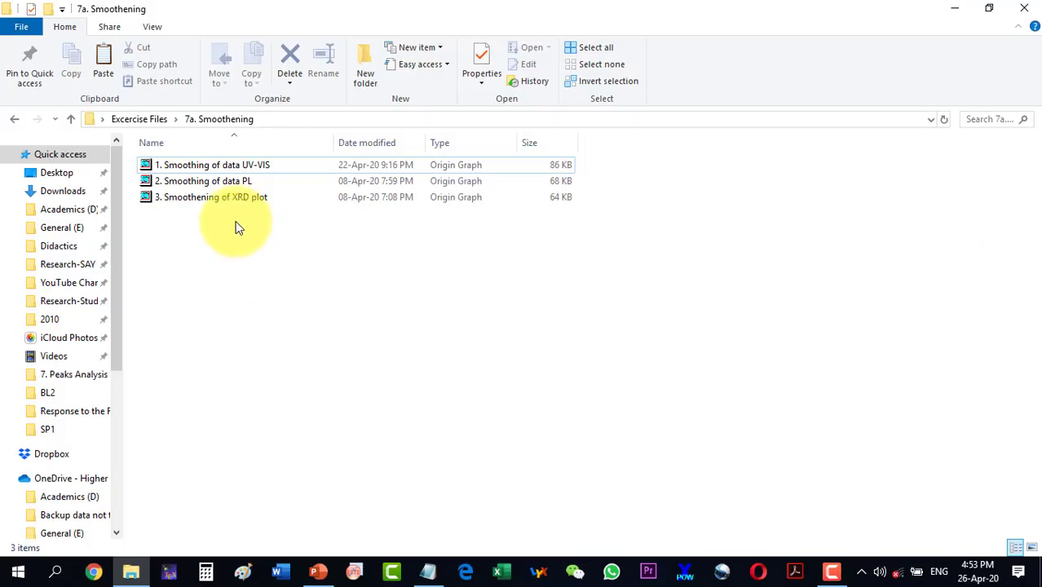
Open the '2. Smoothing of data PL' project file from File Explorer.
double_click(216, 181)
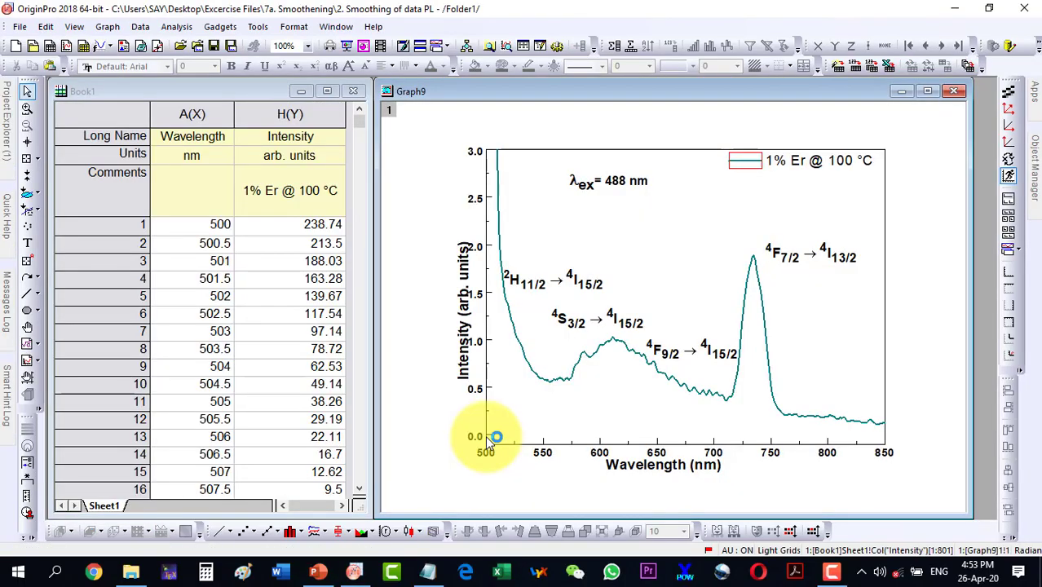
Maximize Graph9 at 125% zoom and select its PL spectrum curve for smoothing.
click(927, 92)
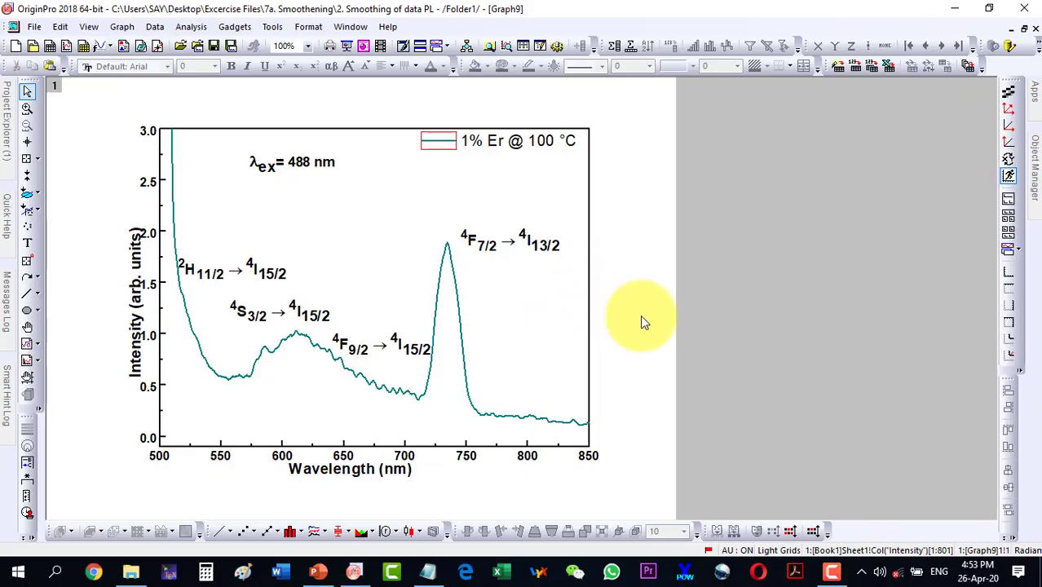
ctrl+scroll(640, 314, up, 1)
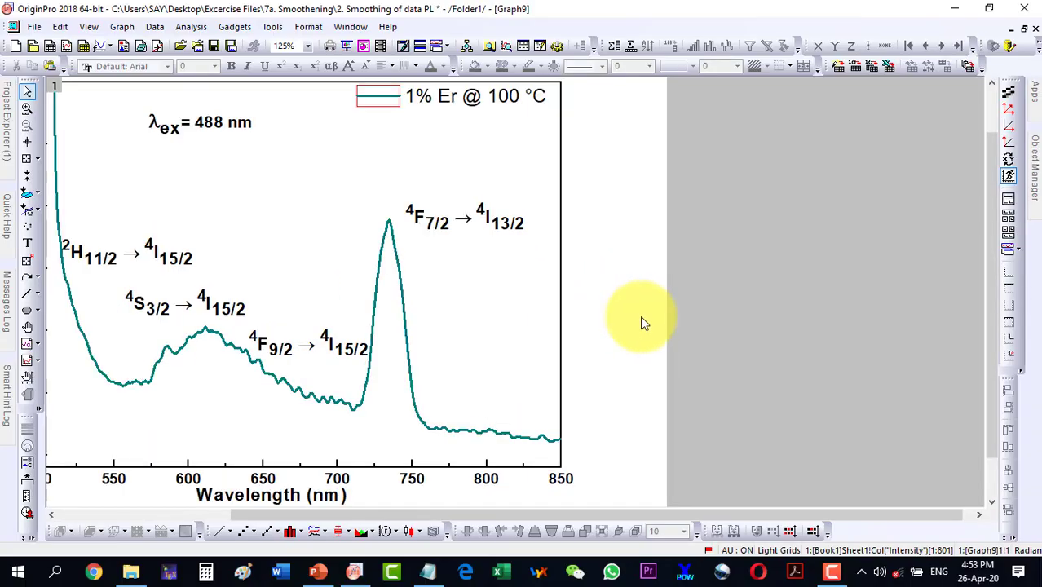
drag(512, 515, 302, 504)
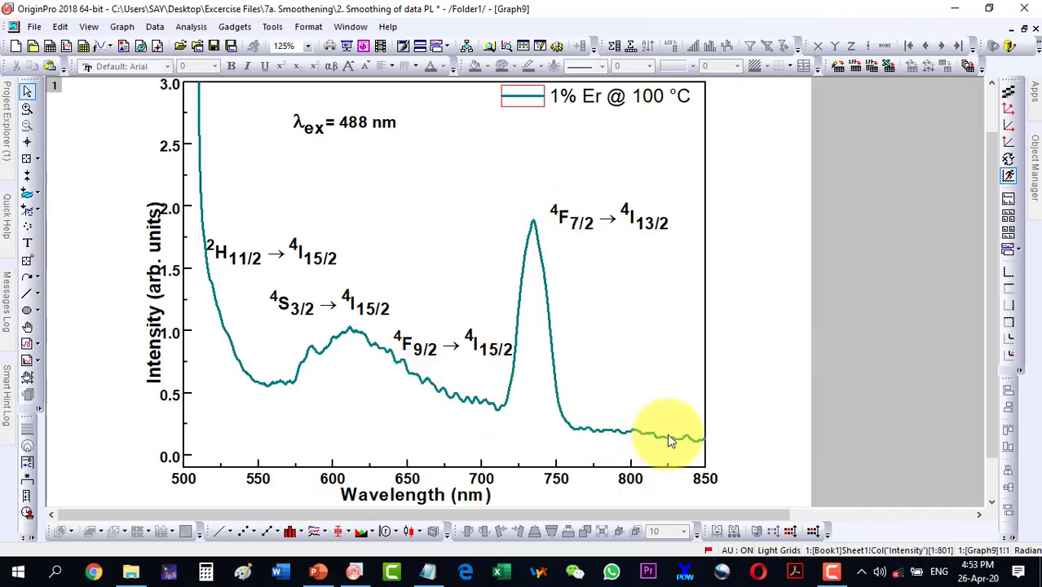
click(595, 433)
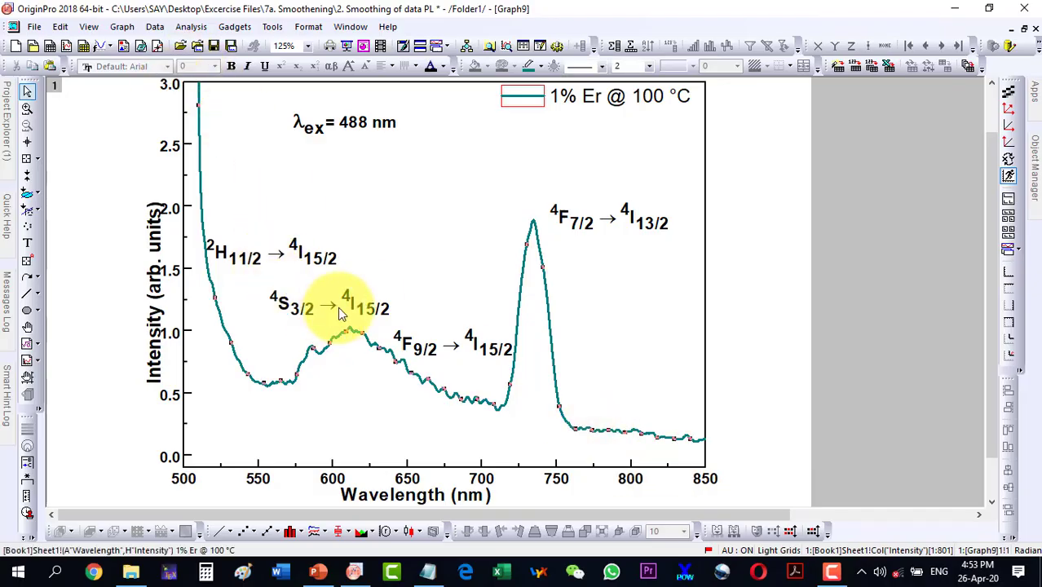
click(193, 27)
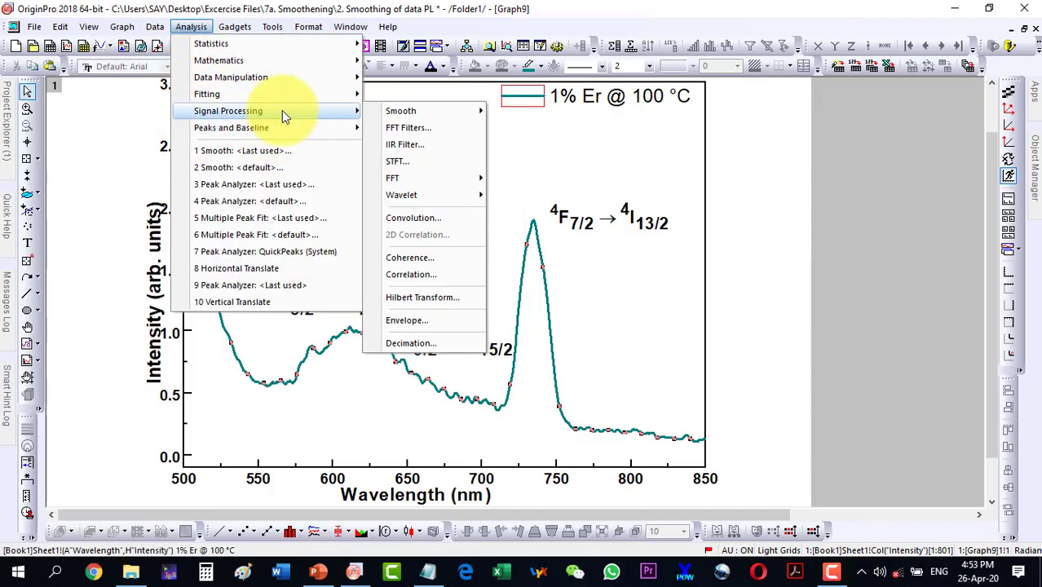
Open the Smooth dialog from Signal Processing with Auto Preview enabled.
mouse_move(389, 116)
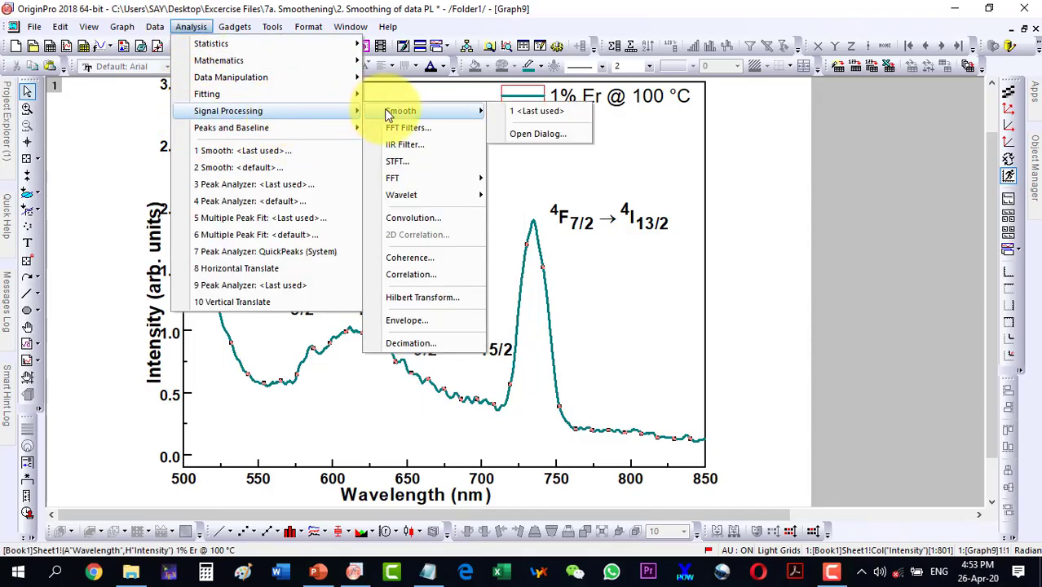
click(524, 134)
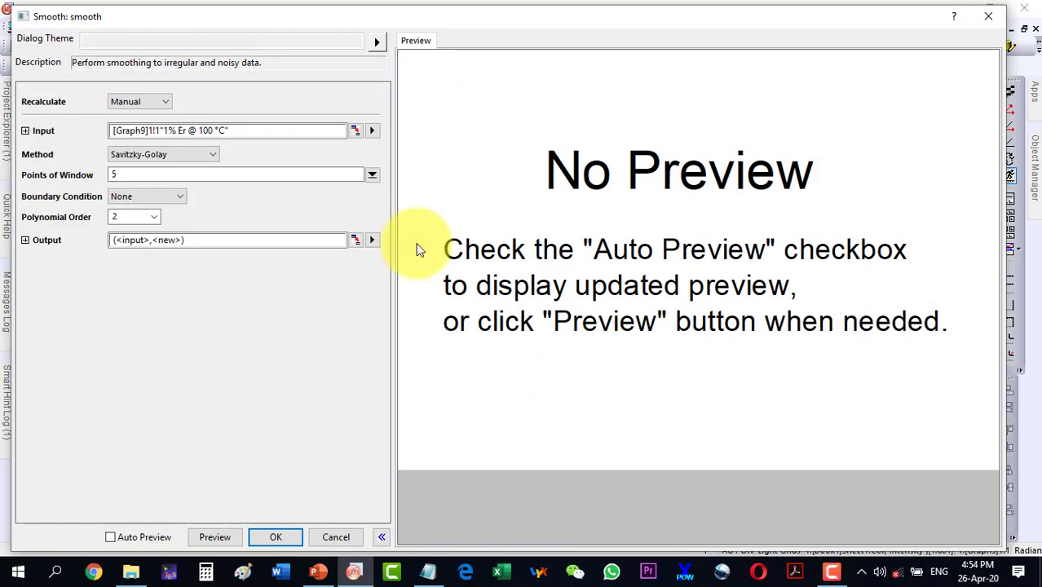
click(110, 537)
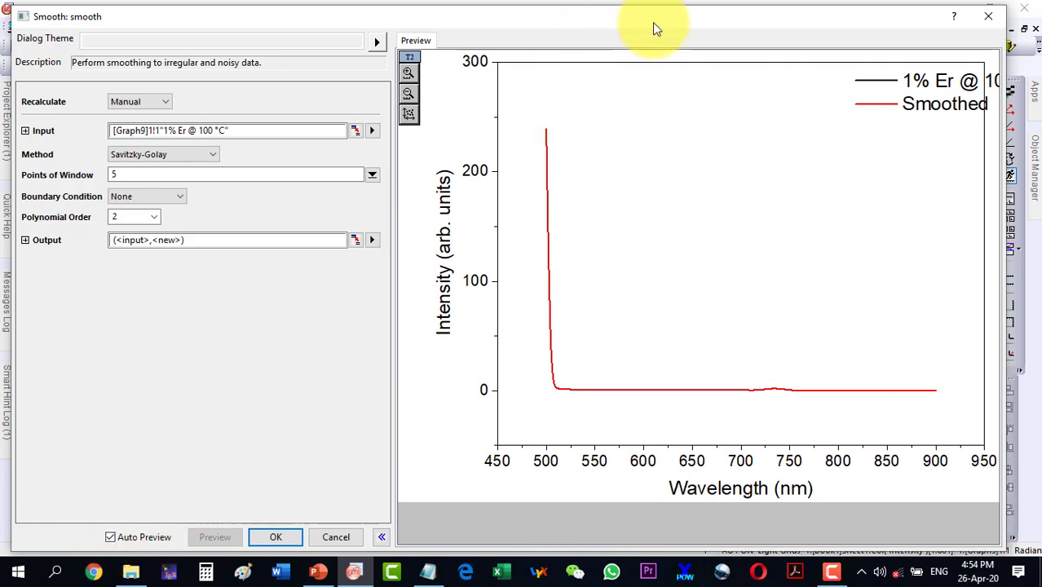
Enlarge the preview onto the spectrum's peaks and move its legend into full view.
drag(640, 23, 402, 504)
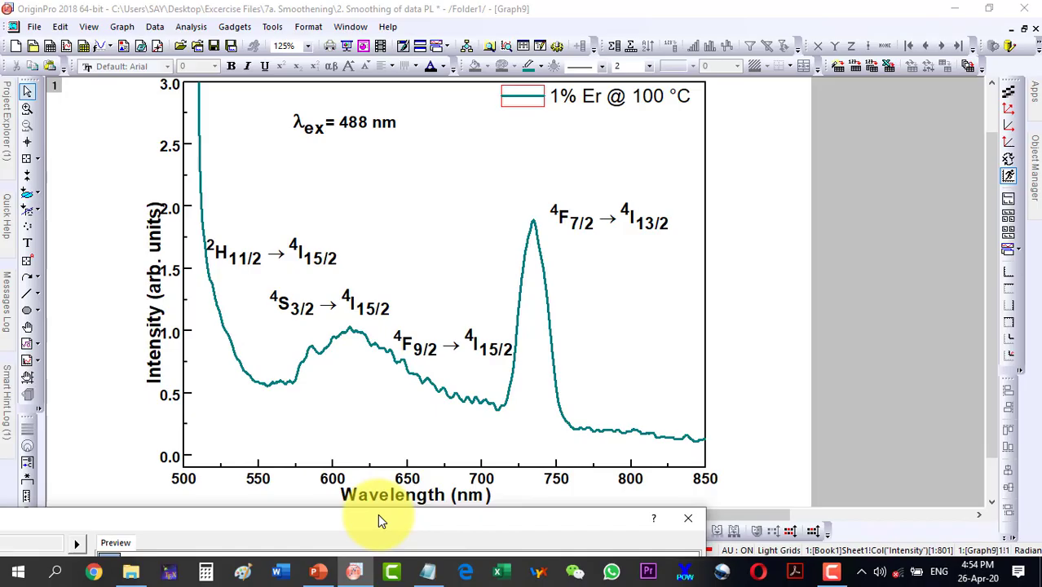
drag(379, 521, 555, 15)
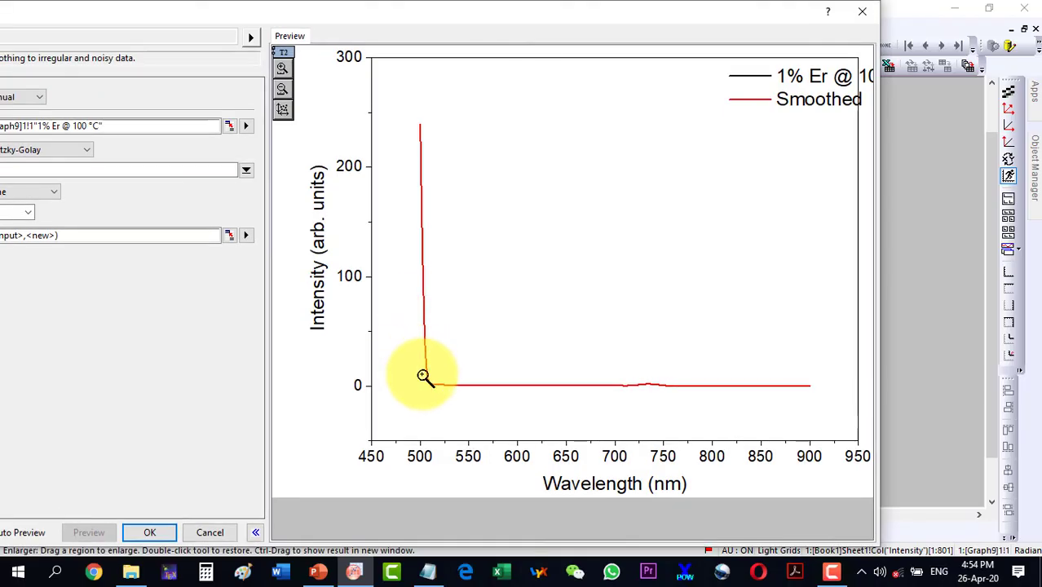
drag(424, 373, 713, 396)
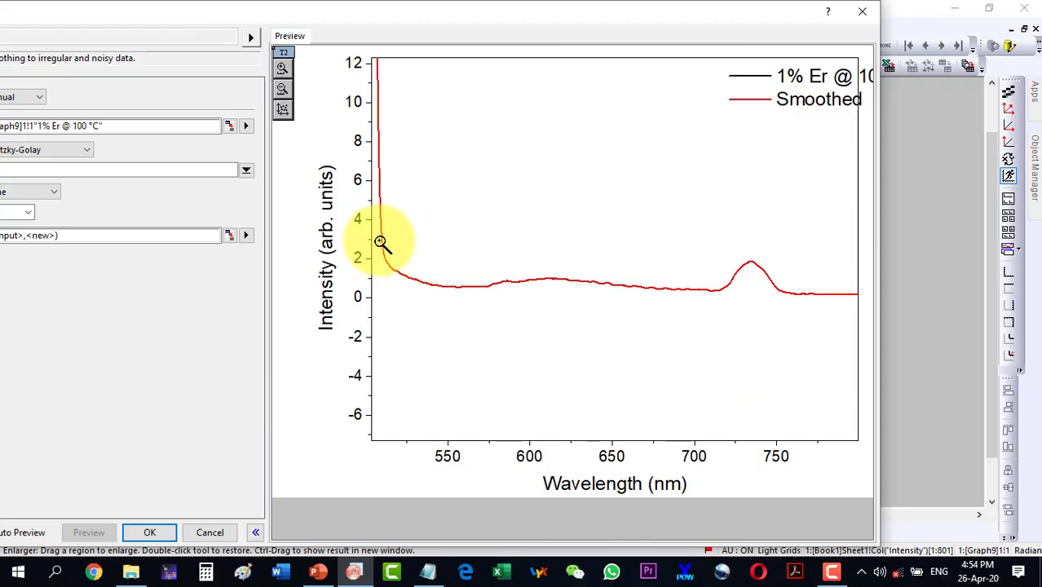
drag(377, 240, 833, 303)
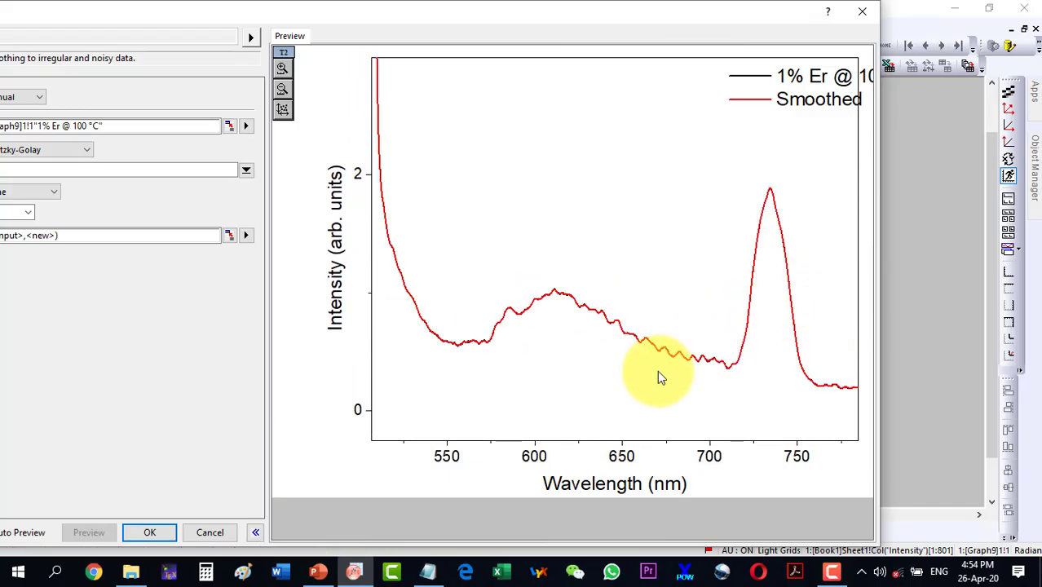
click(799, 101)
drag(800, 101, 658, 103)
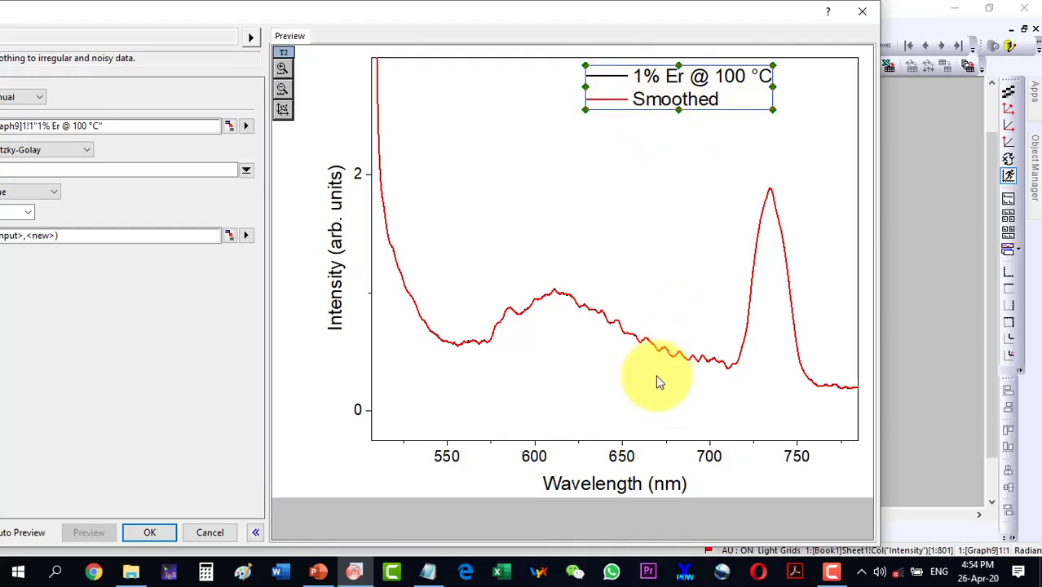
drag(256, 17, 389, 19)
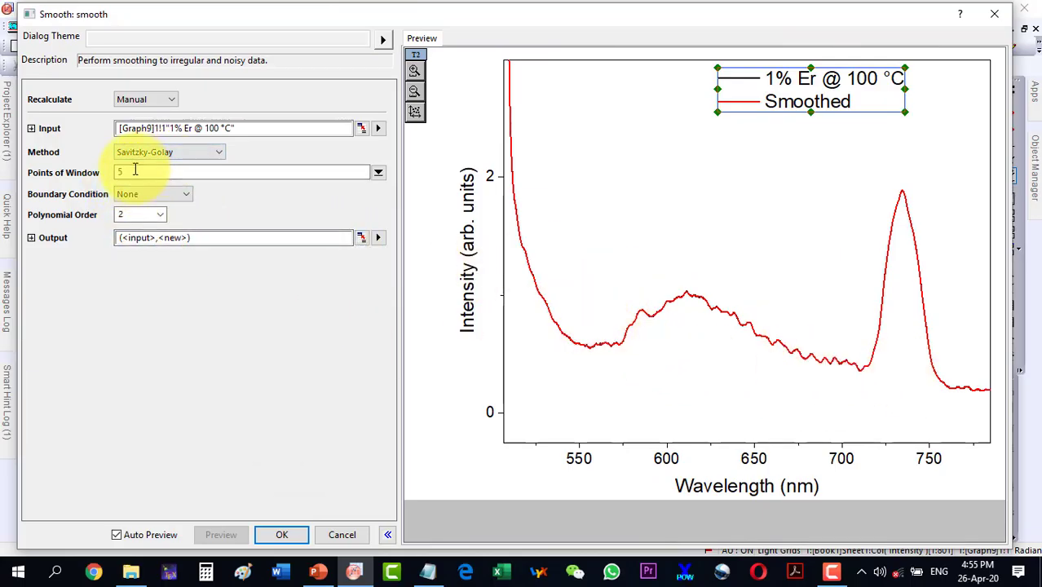
Zoom the preview into the noisy region and set Points of Window to 40.
key(z)
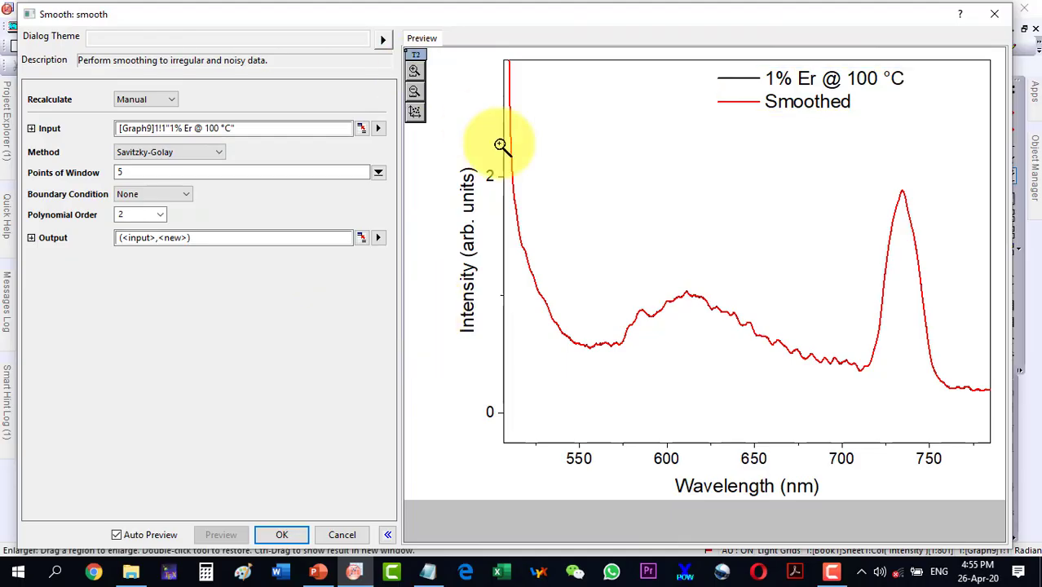
drag(508, 176, 990, 398)
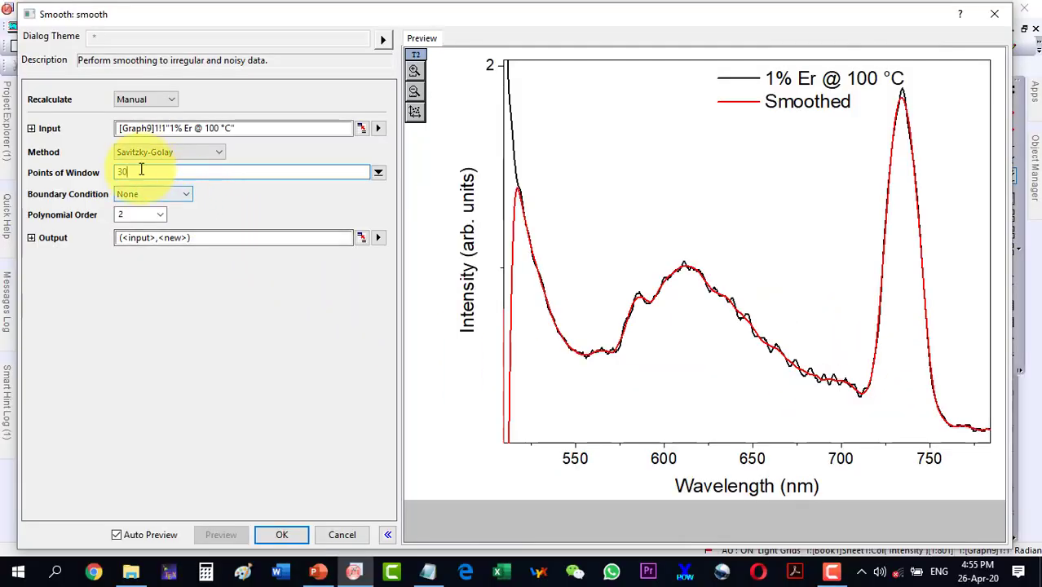
drag(139, 170, 103, 172)
text(40)
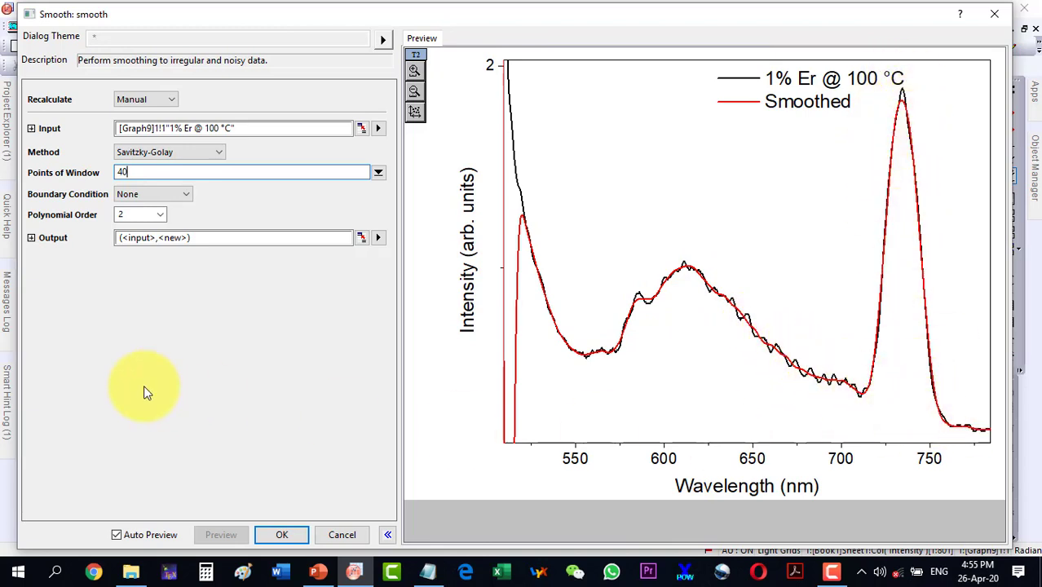
click(171, 156)
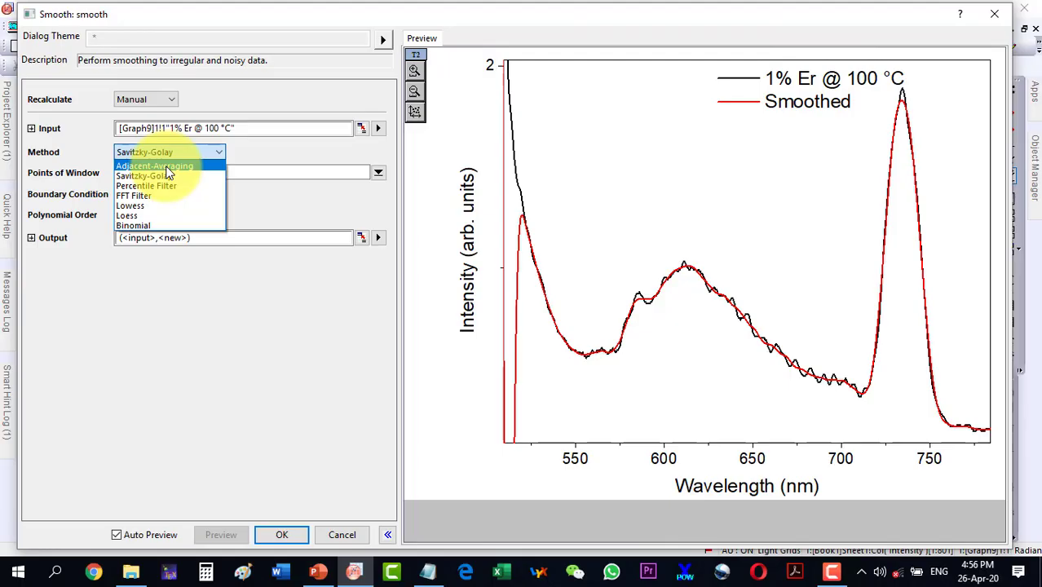
Switch to Adjacent-Averaging with a 40-point window and add the smoothed curve.
click(166, 166)
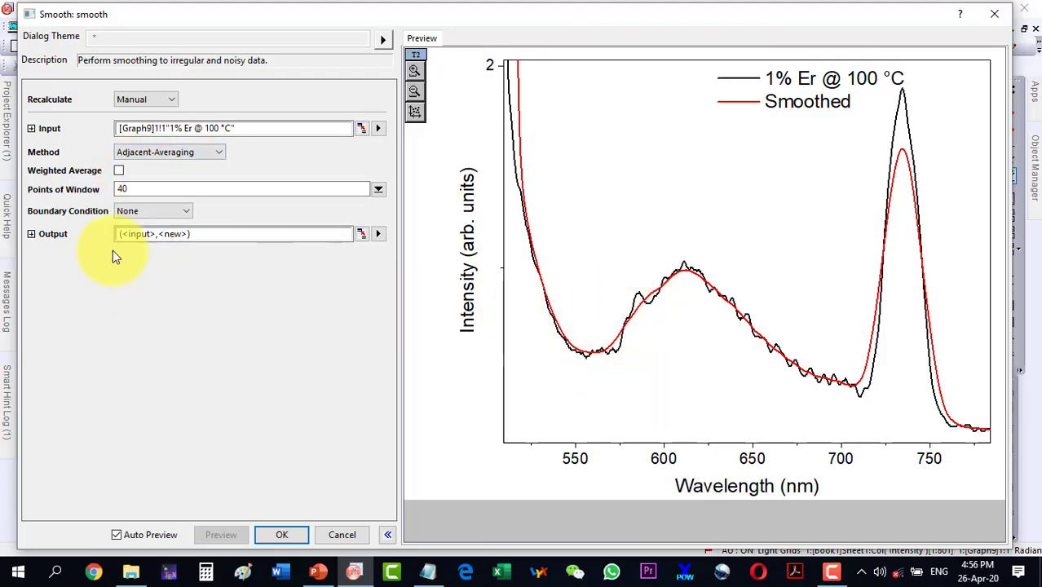
click(138, 190)
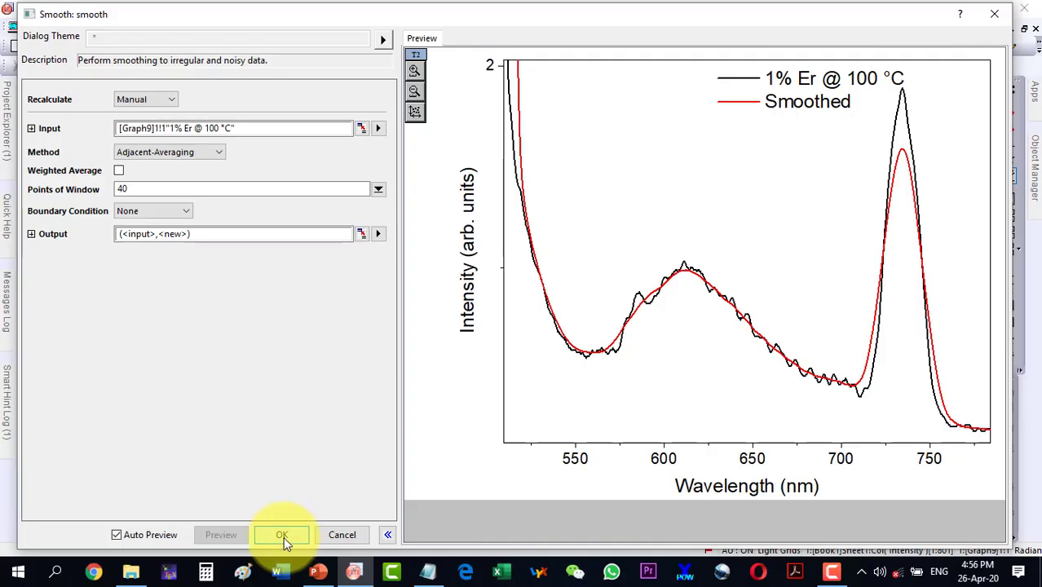
click(279, 536)
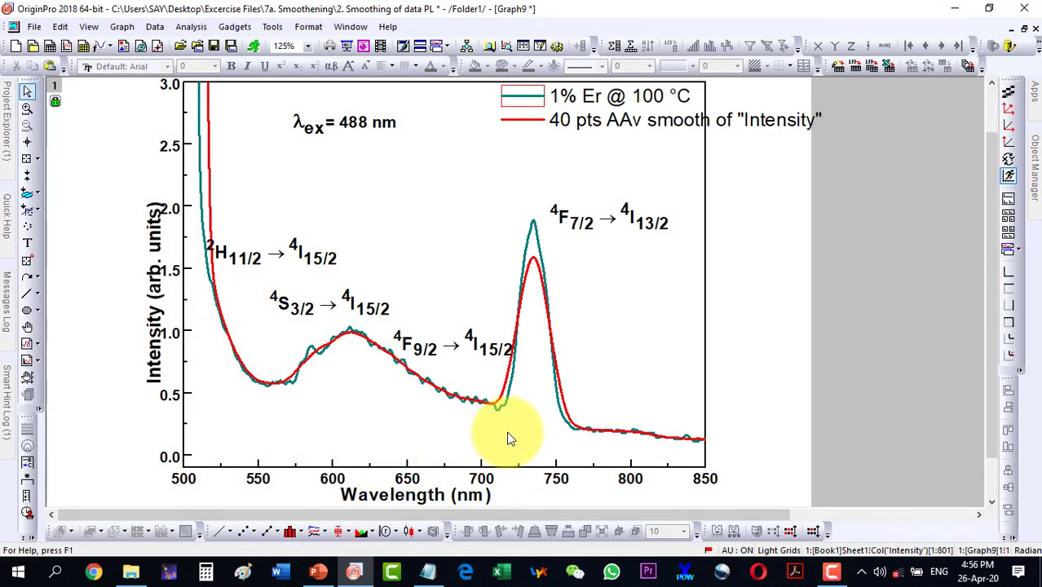